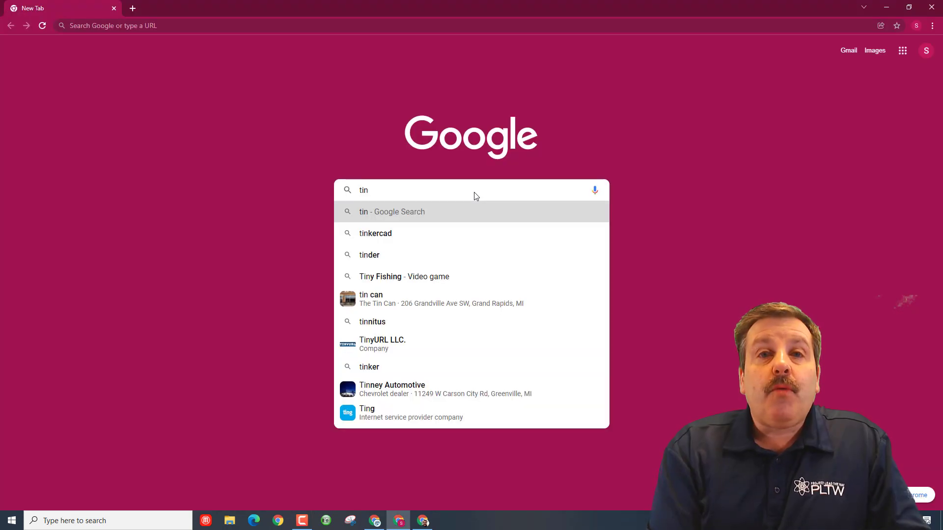
type("ker")
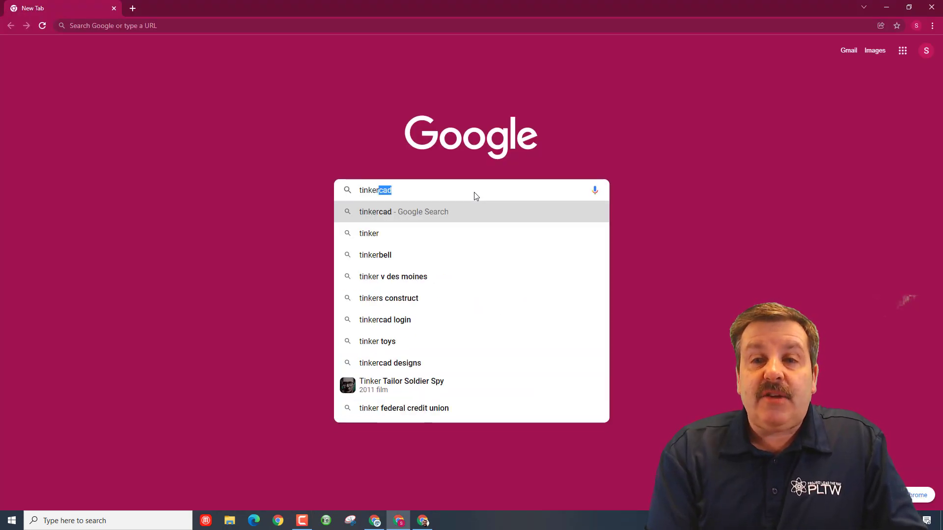
type("cad")
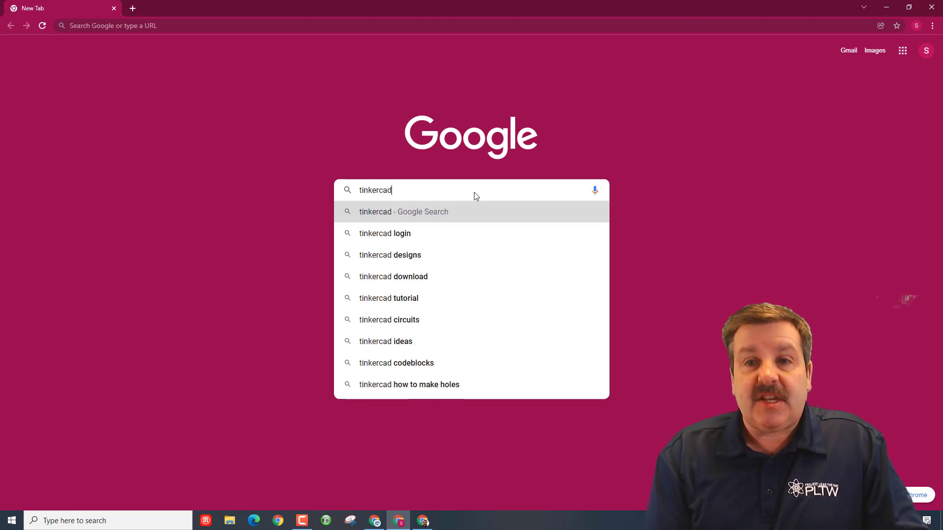
Step: Search for Tinkercad, sign in with the Google account and accept the Autodesk terms
key("Return")
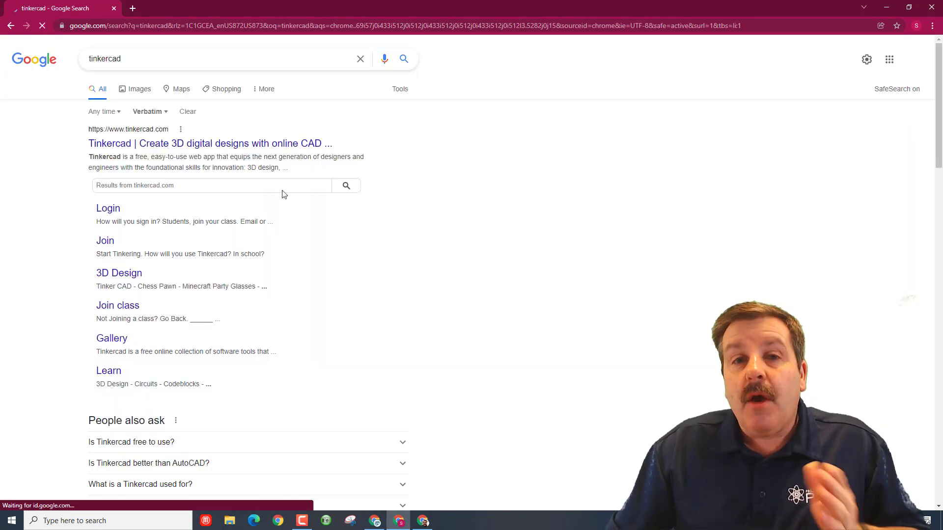
left_click(114, 210)
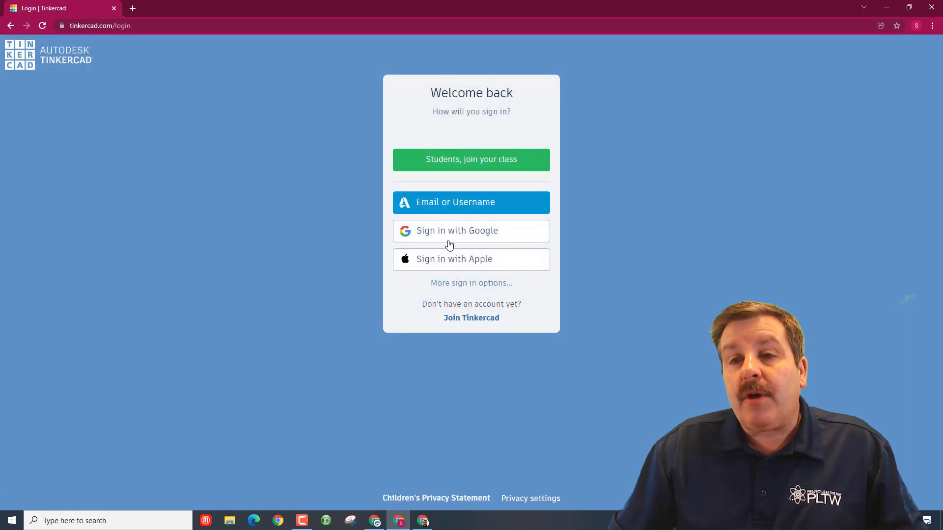
left_click(455, 232)
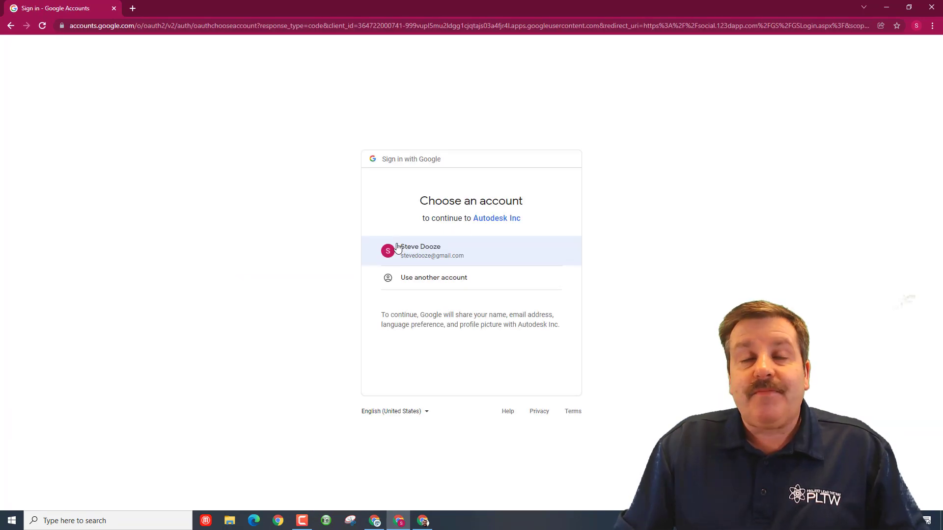
left_click(422, 251)
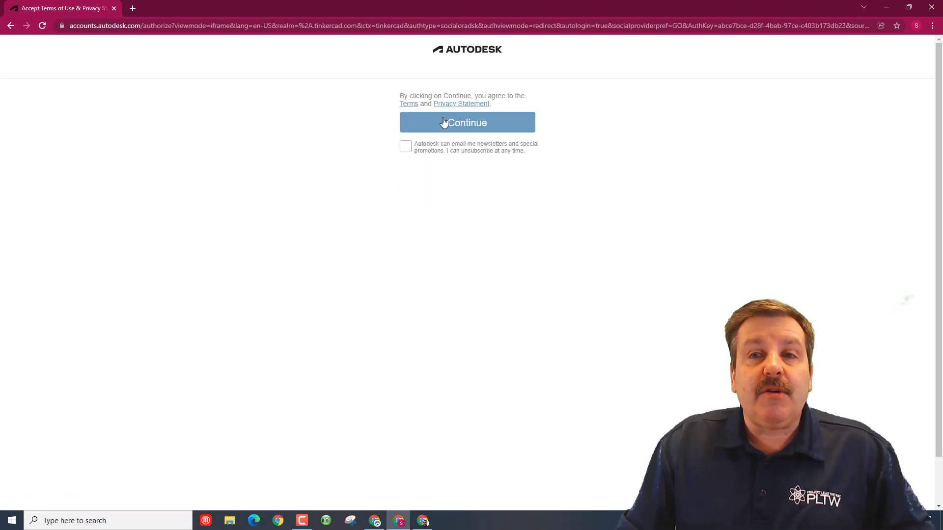
left_click(457, 120)
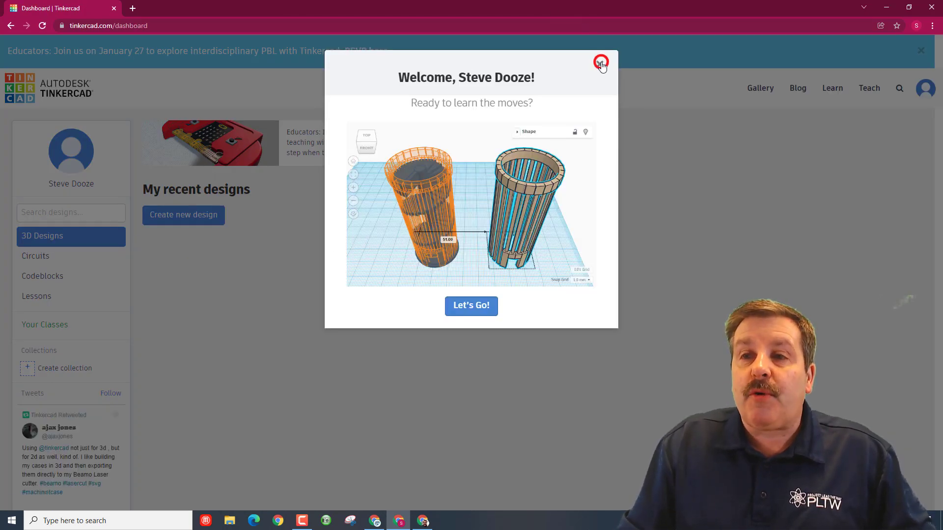
Step: Dismiss the welcome popup and educators banners, then create a new blank 3D design
left_click(601, 64)
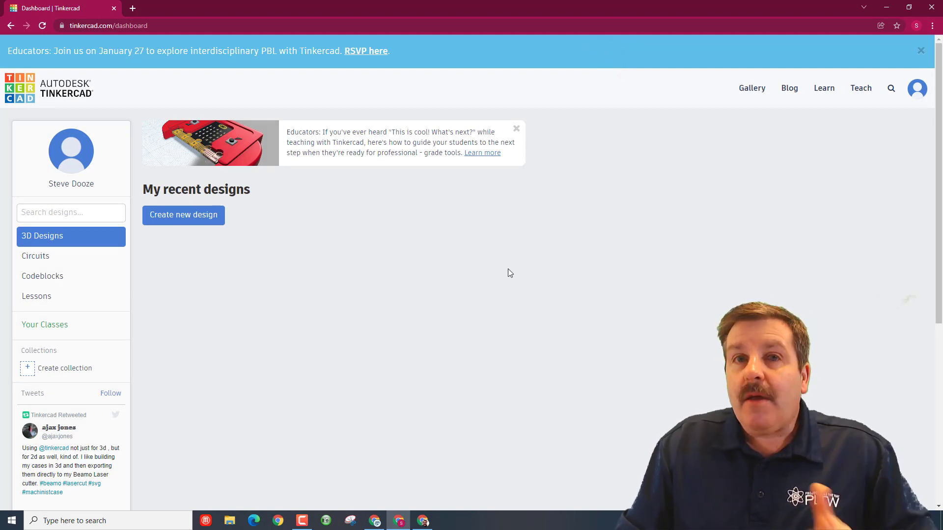
left_click(922, 53)
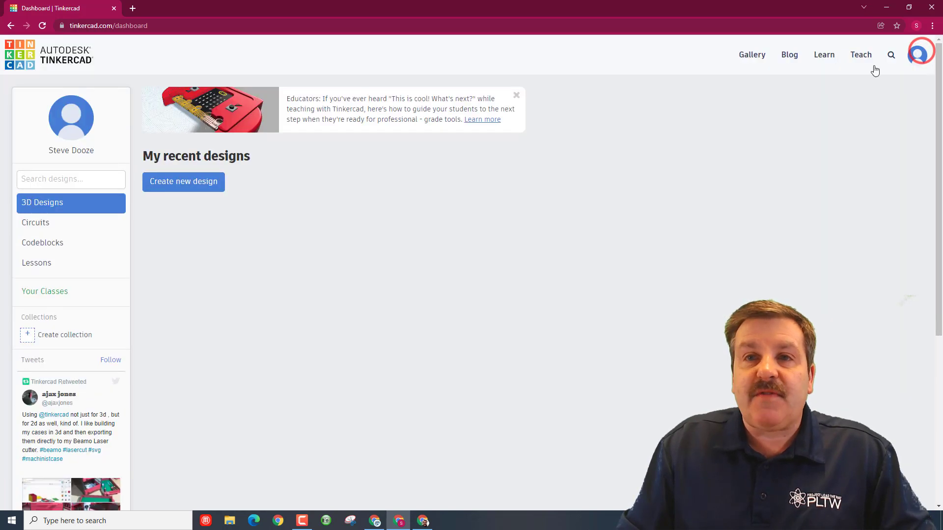
left_click(517, 96)
left_click(175, 132)
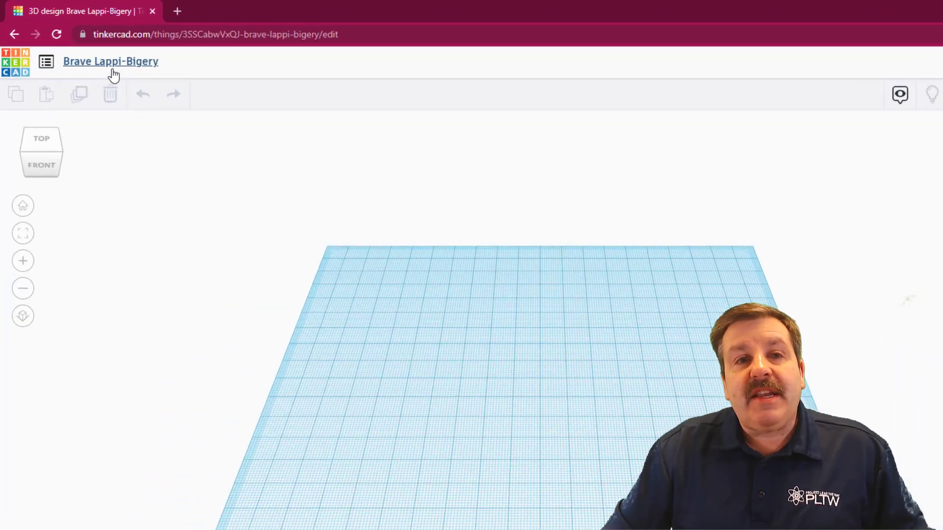
Step: Rename the design to 'name tent mdh'
left_click(83, 48)
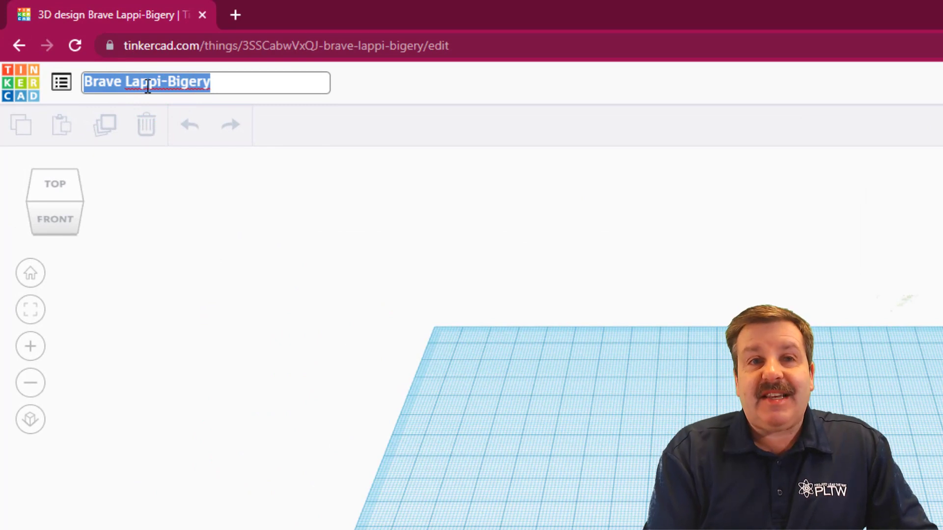
type("name tent mdh")
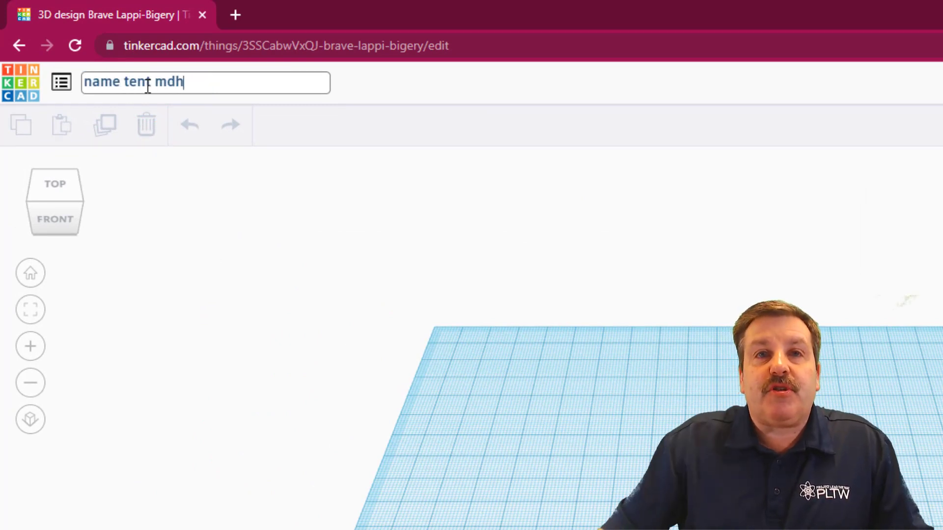
left_click(584, 399)
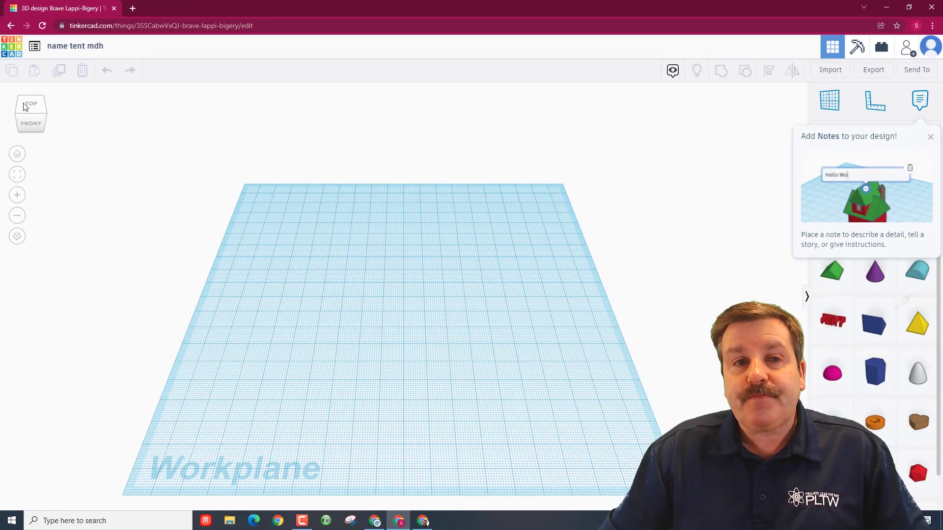
Step: Try the view cube's top, front and angled corner views of the workplane
left_click(30, 106)
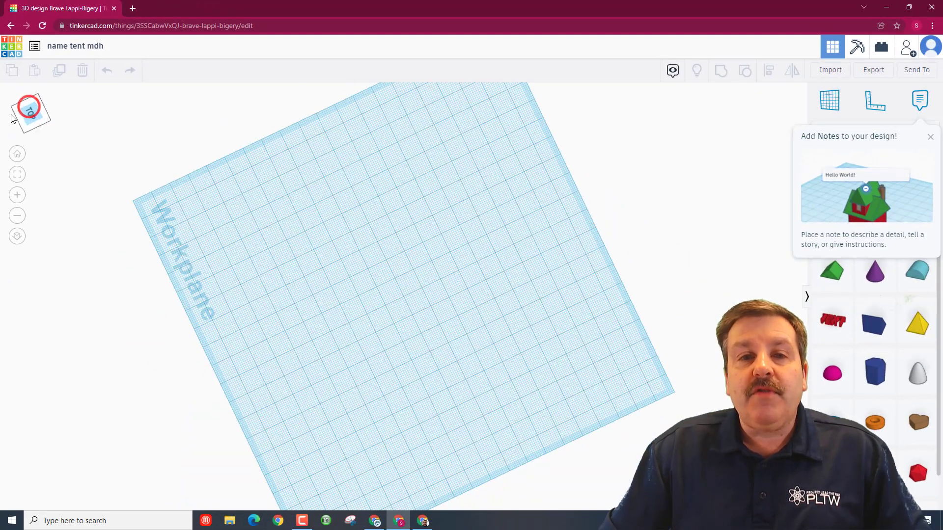
left_click(31, 119)
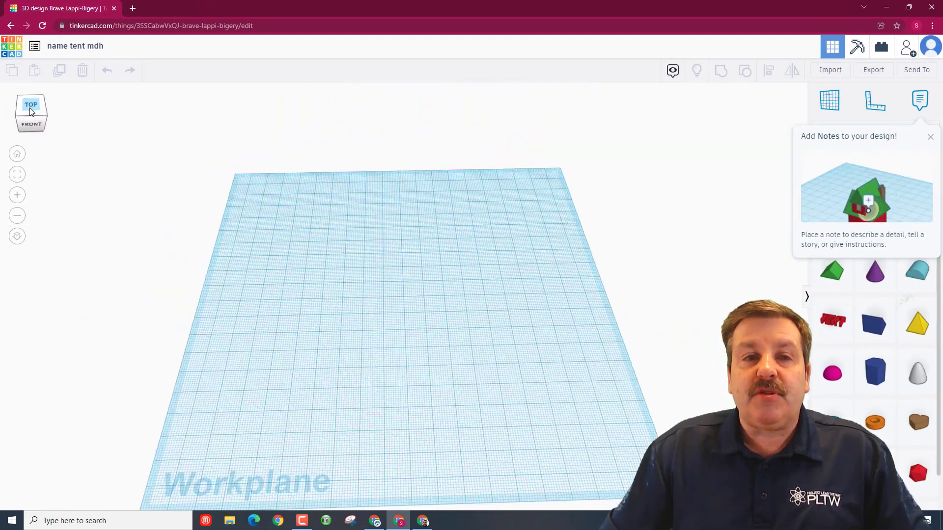
left_click(31, 123)
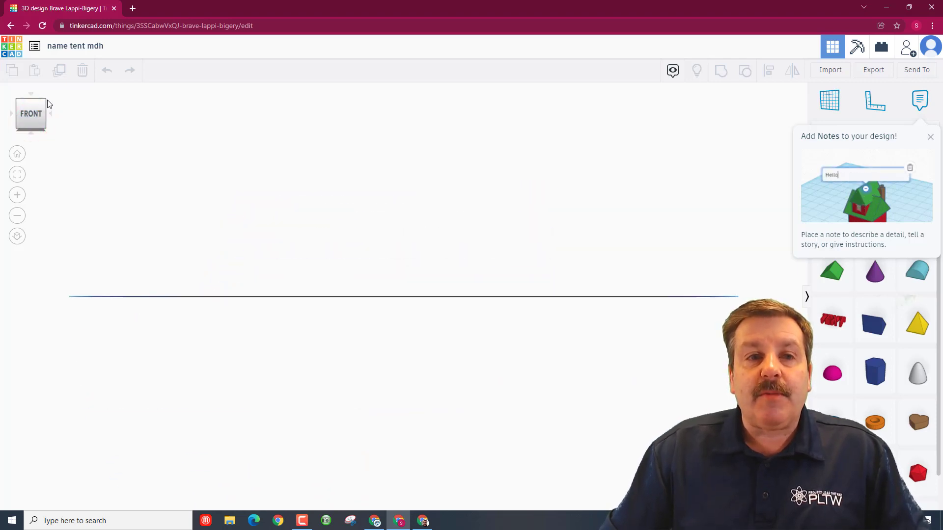
left_click(44, 103)
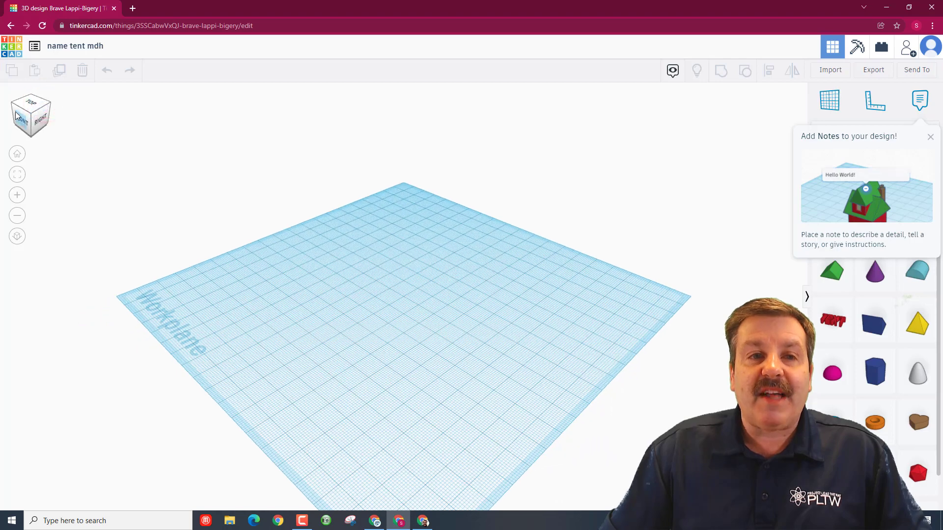
left_click(24, 110)
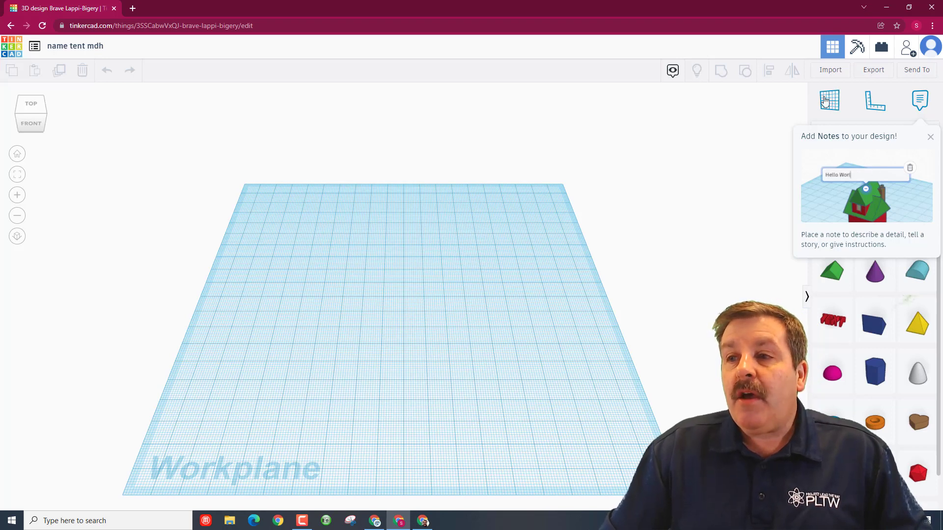
left_click(931, 138)
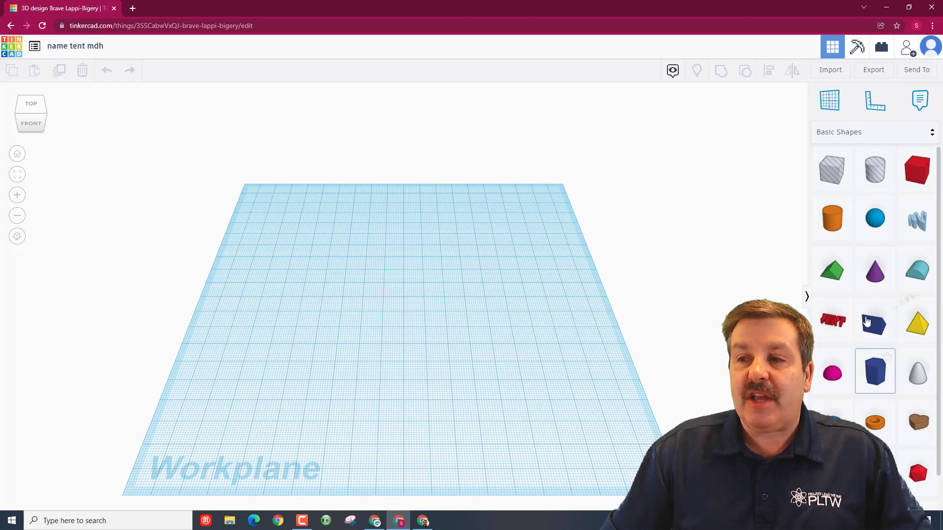
left_click(869, 133)
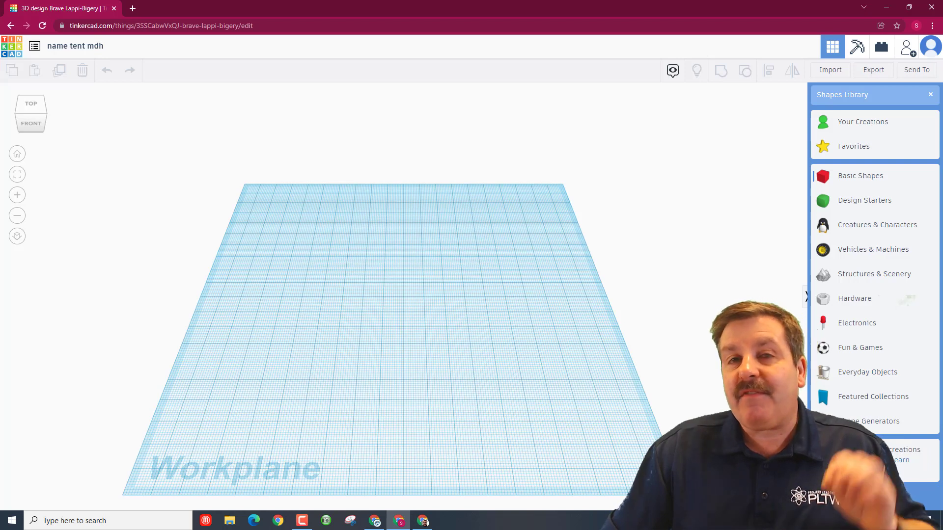
left_click(862, 421)
left_click(863, 168)
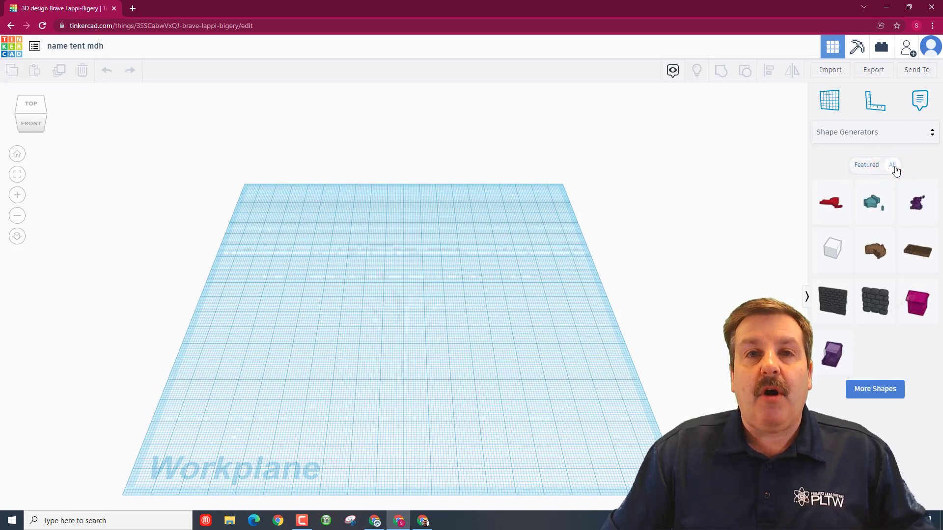
left_click(866, 167)
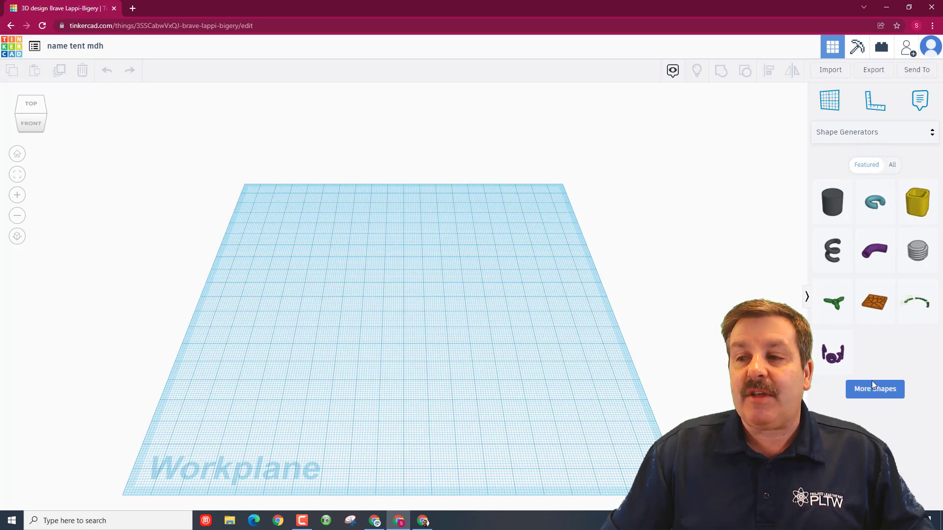
left_click(882, 388)
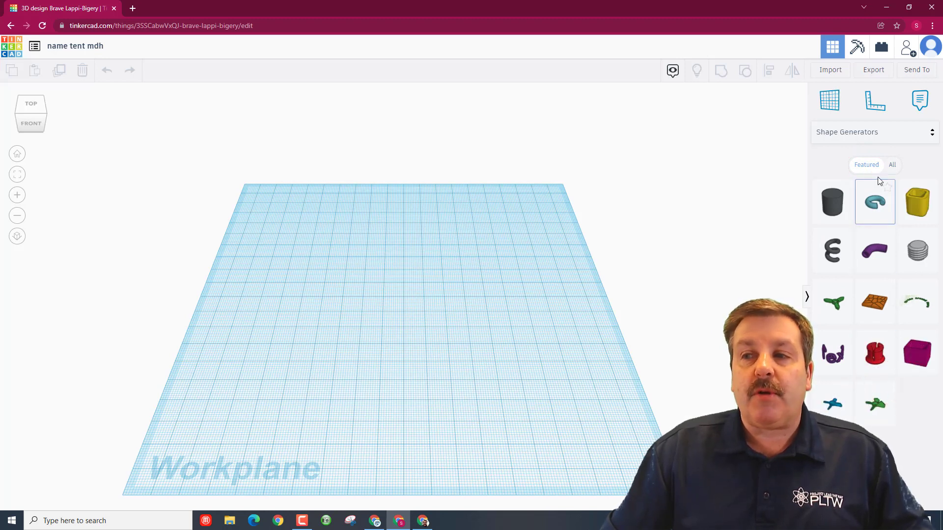
left_click(894, 164)
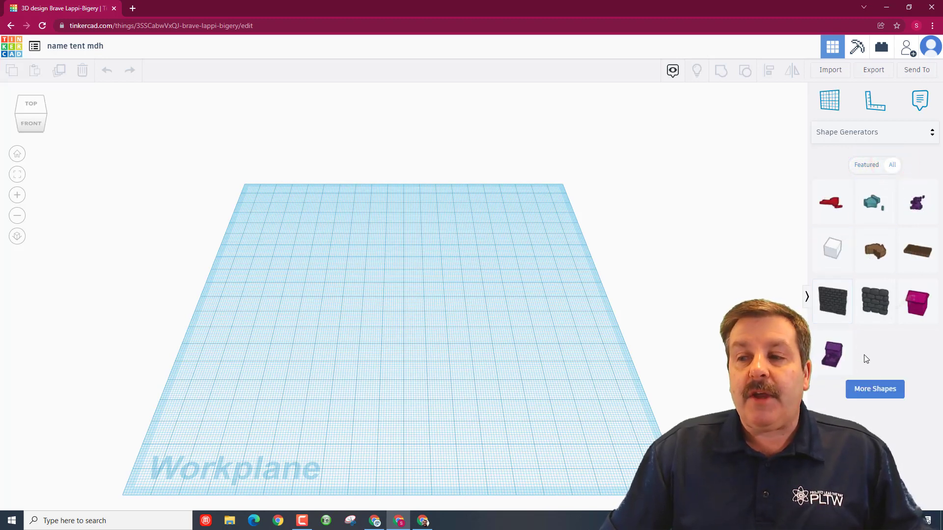
left_click(877, 389)
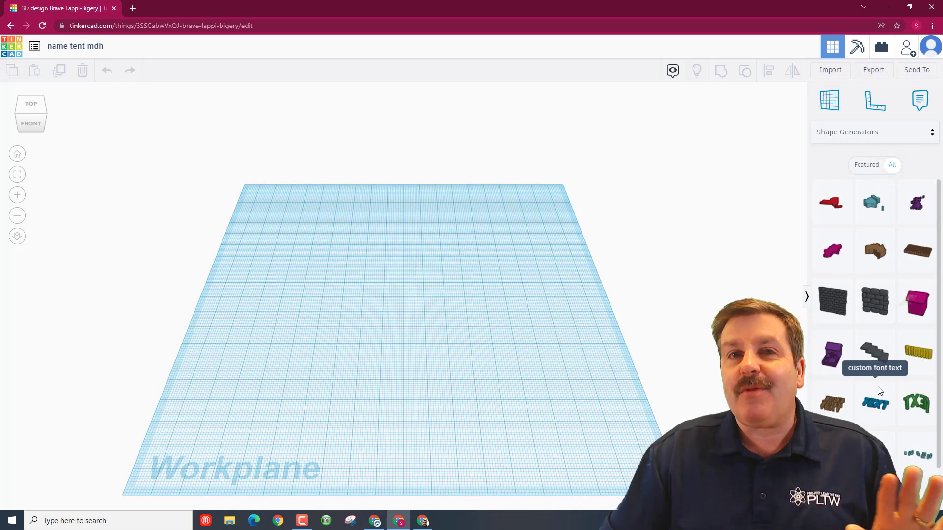
left_click(863, 134)
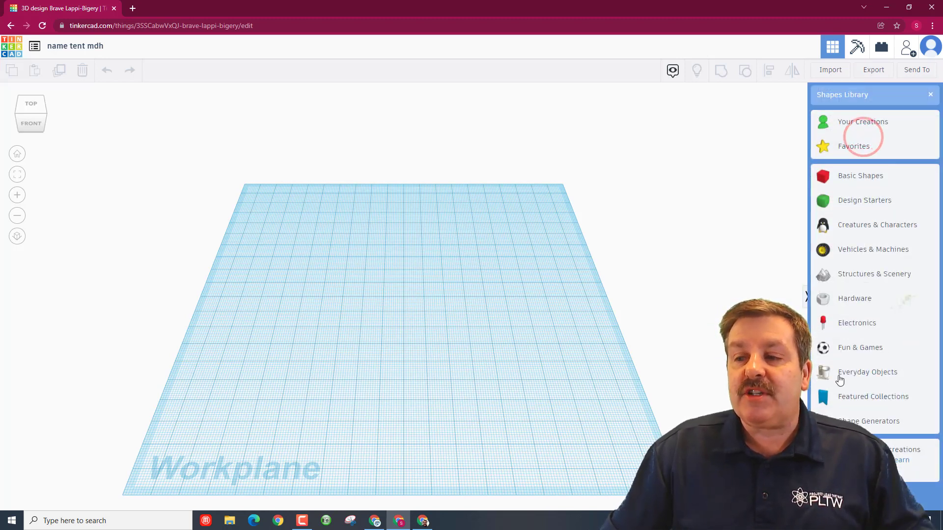
left_click(852, 180)
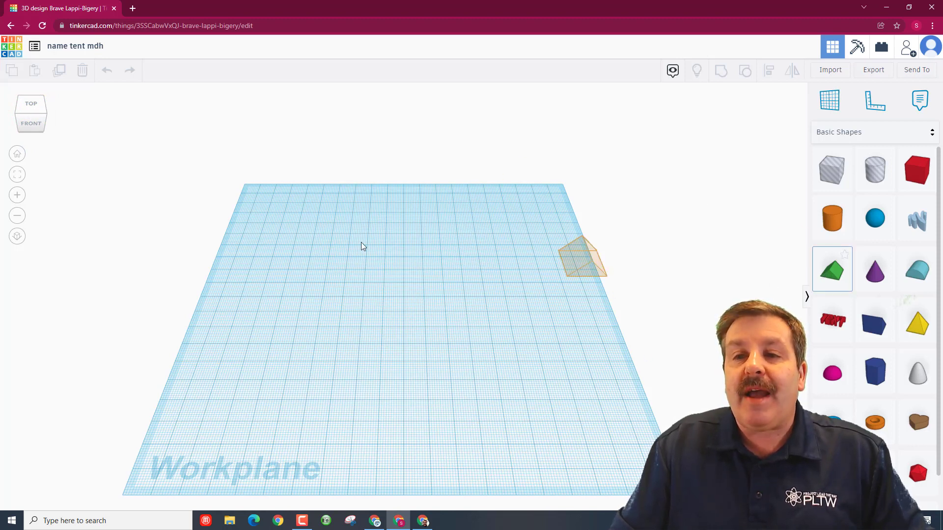
Step: Add a Roof shape to the workplane sized 70 long, 25 wide and 20 tall
left_click_drag(805, 253, 336, 309)
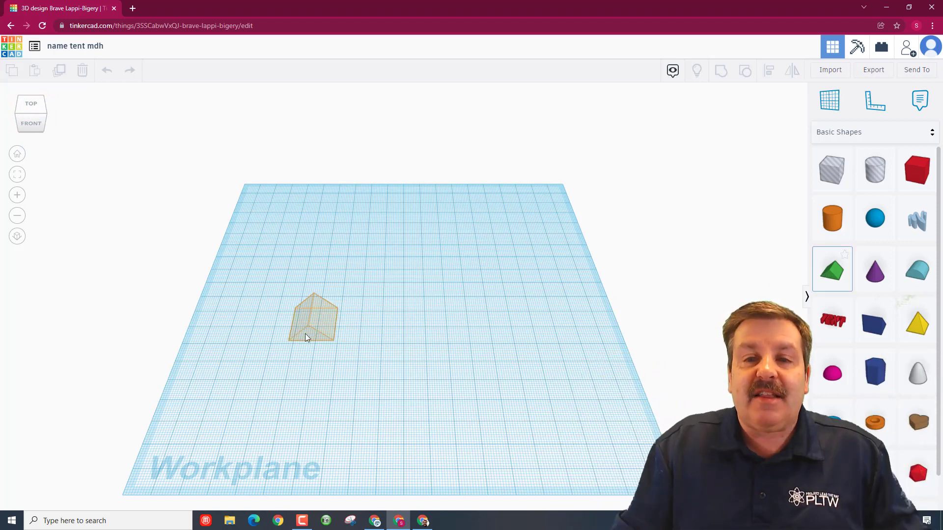
left_click_drag(337, 312, 302, 353)
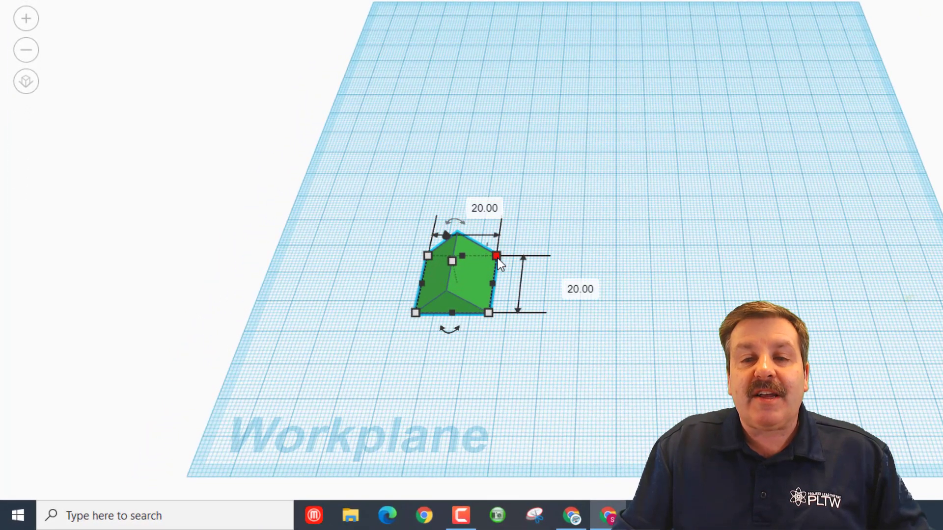
left_click(498, 259)
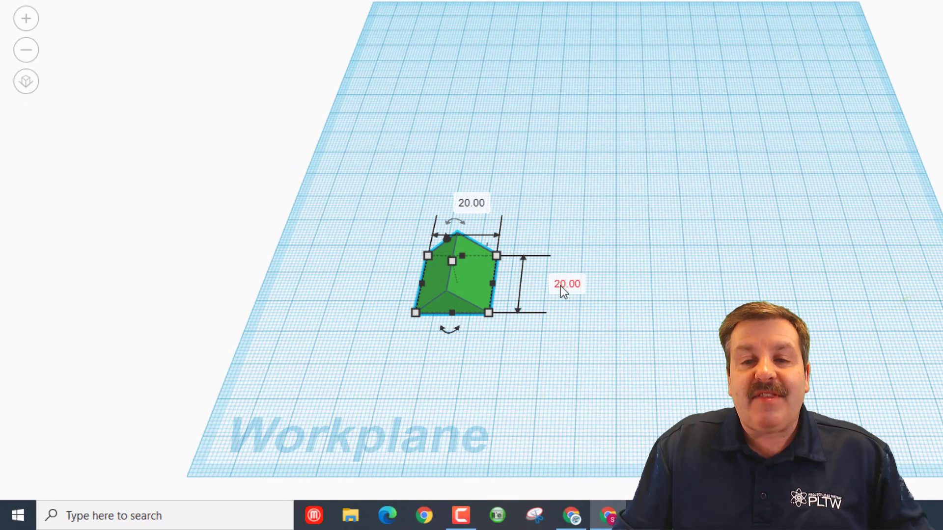
type("70")
key("Return")
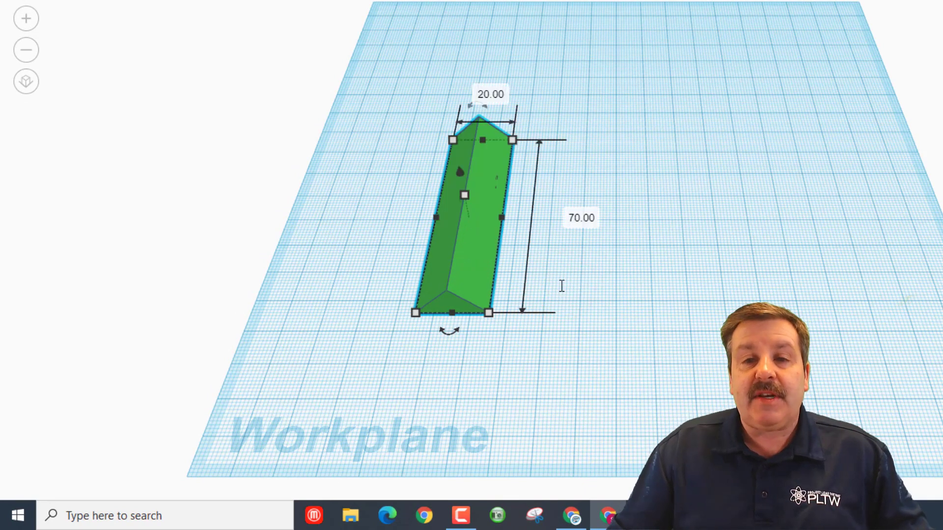
left_click(515, 138)
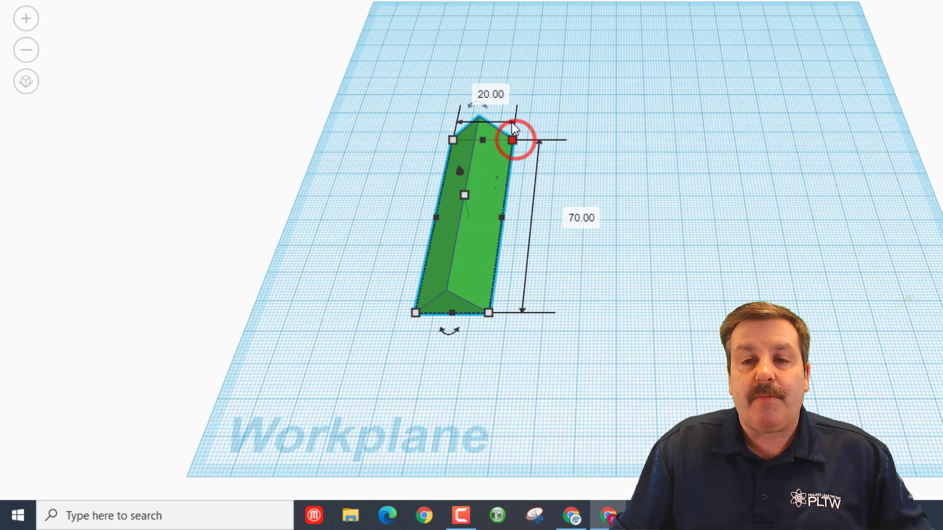
left_click(485, 95)
type("25")
key("Return")
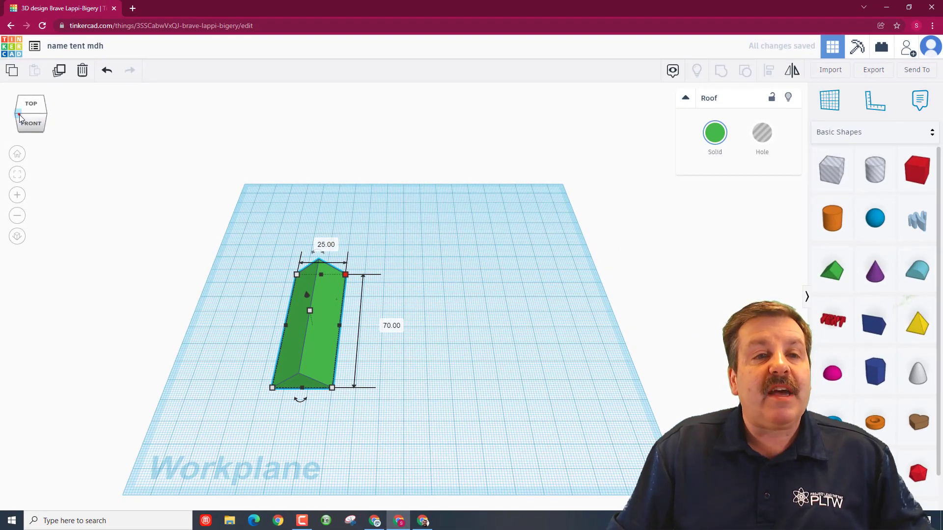
left_click(19, 116)
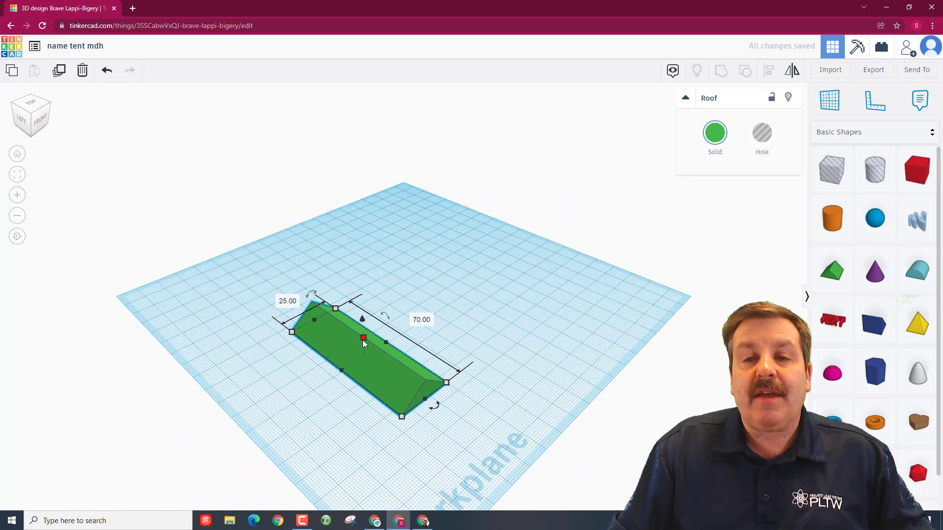
left_click(363, 341)
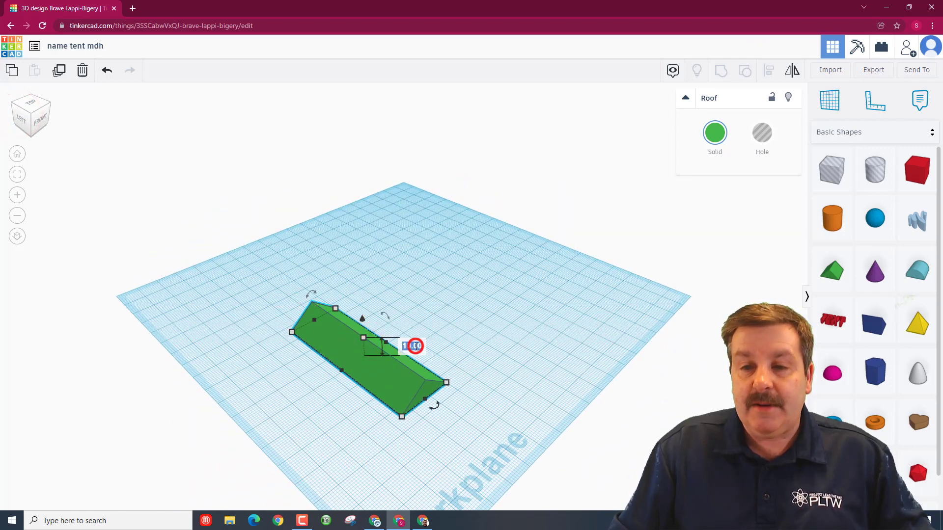
type("20")
key("Return")
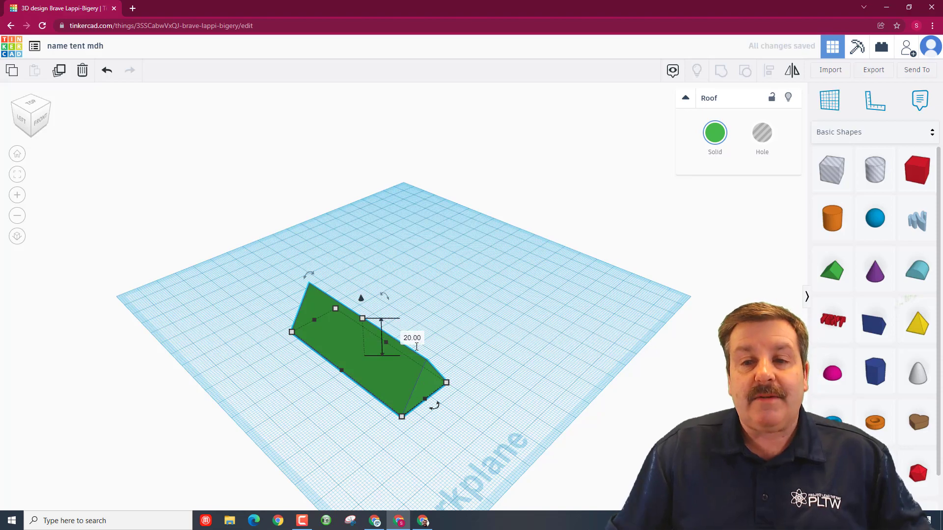
Step: Orbit and zoom around the roof to inspect its sloped face from several angles
mouse_move(270, 391)
right_mouse_down()
mouse_move(228, 365)
mouse_move(306, 396)
mouse_move(420, 375)
mouse_move(379, 381)
mouse_move(219, 349)
mouse_move(186, 351)
mouse_move(182, 381)
mouse_move(211, 382)
mouse_move(122, 332)
right_mouse_up()
left_click_drag(25, 111, 30, 112)
left_click(17, 197)
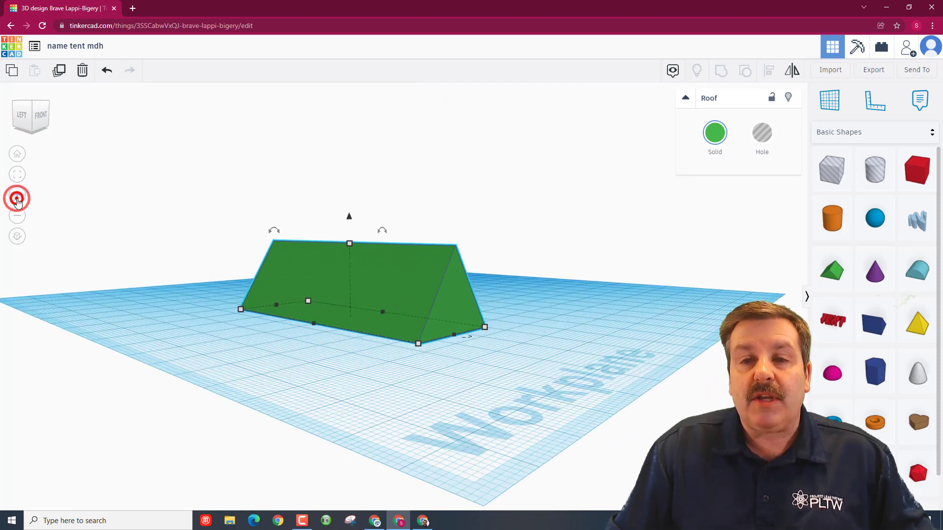
left_click(17, 198)
left_click(17, 214)
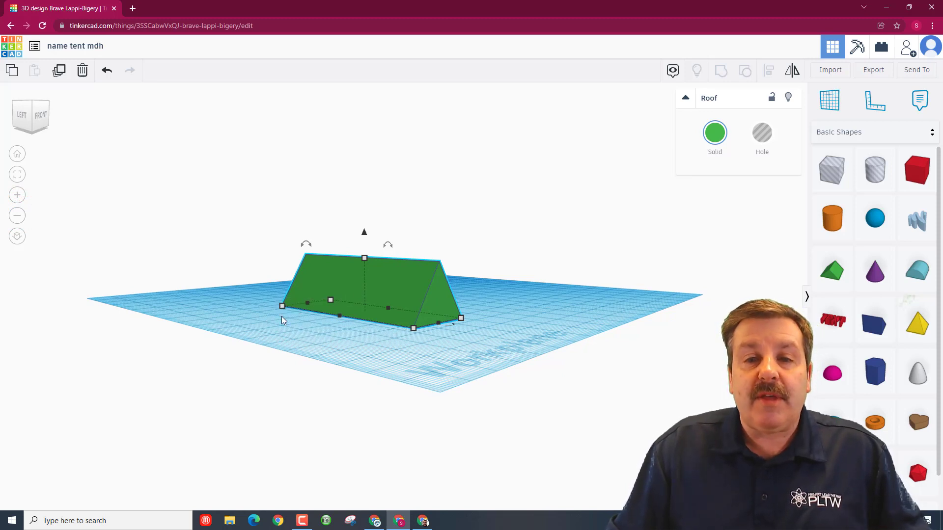
left_click(32, 102)
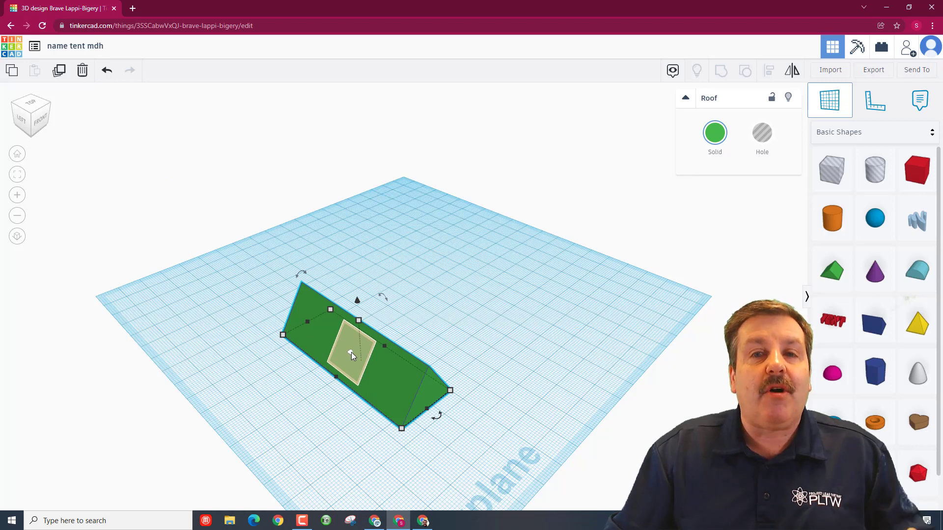
Step: Set a workplane on the roof's sloped face and drop a Text shape onto it
left_click(352, 353)
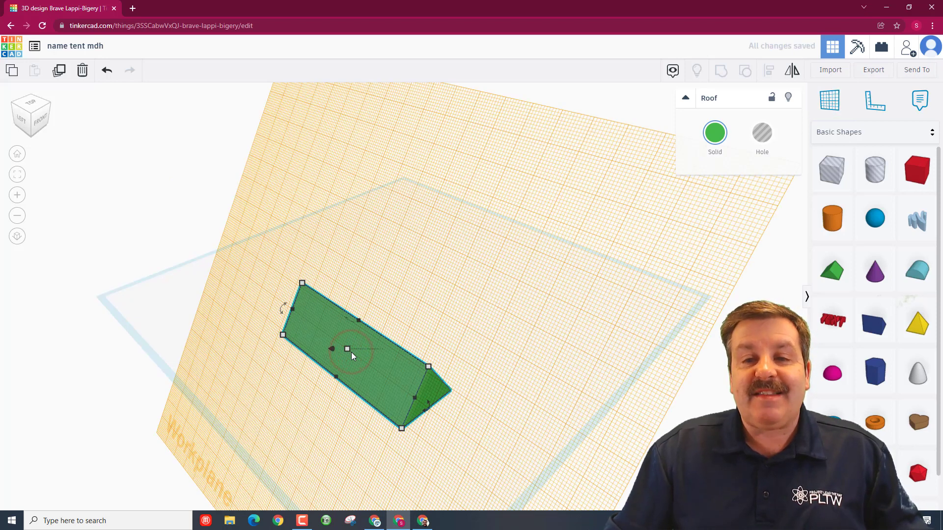
left_click_drag(833, 330, 345, 330)
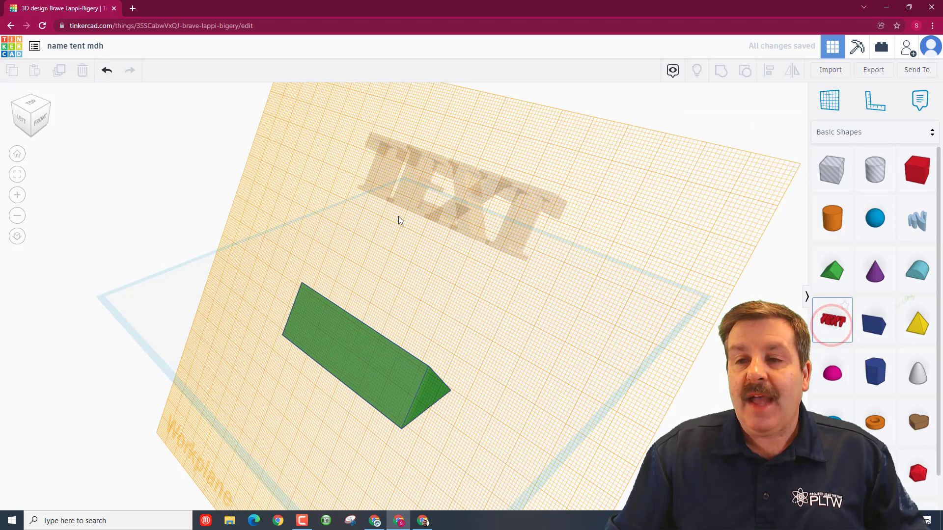
left_click(345, 338)
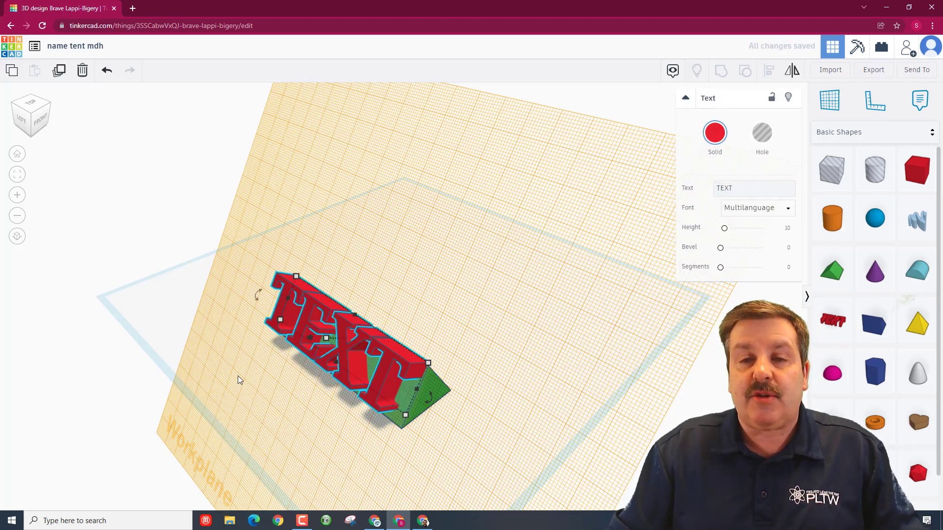
Step: Change the text shape's words from TEXT to Mike
left_click(739, 188)
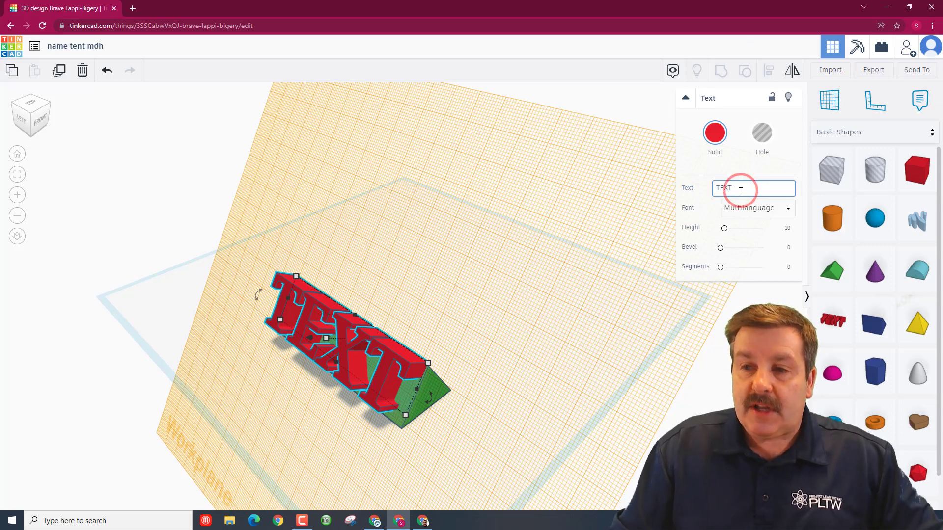
key("BackSpace")
key("BackSpace")
key("BackSpace")
key("BackSpace")
type("Mike")
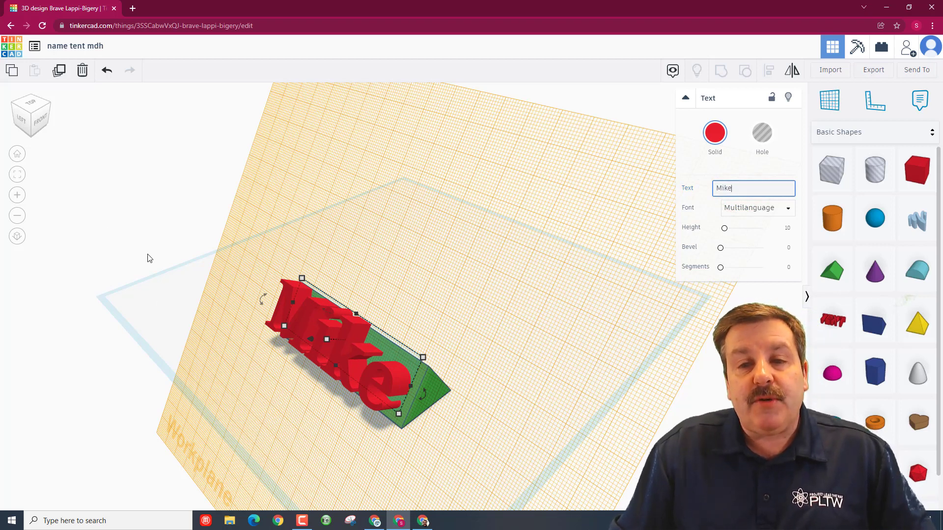
left_click(33, 118)
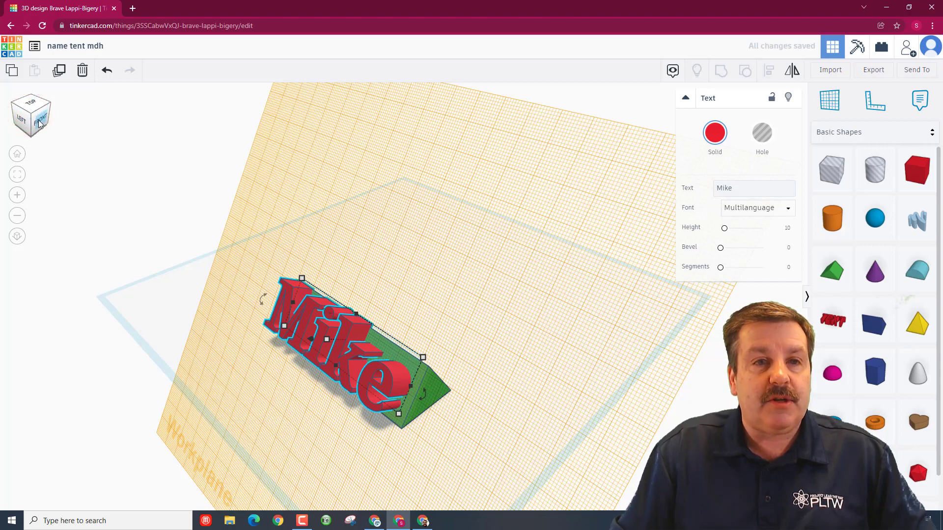
Step: From the front view, tilt the Mike text to match the roof's sloped face
left_click(41, 122)
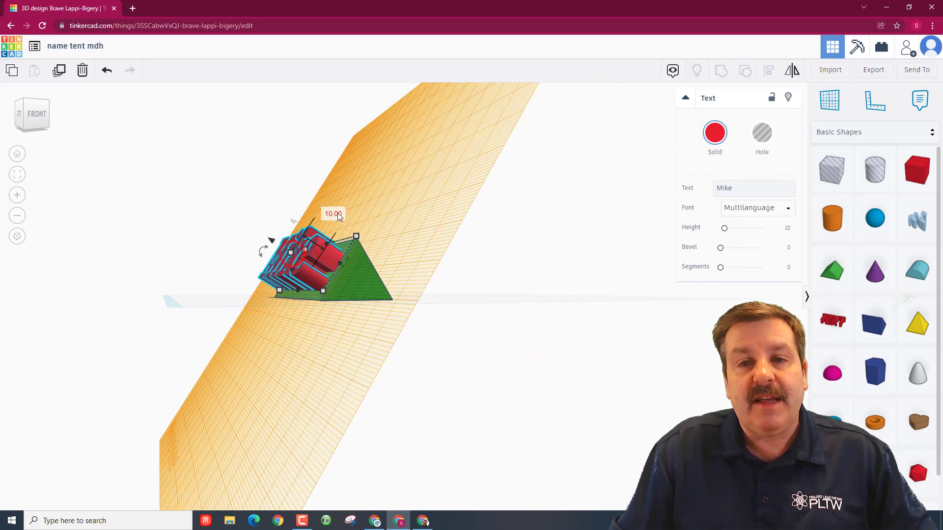
left_click_drag(334, 212, 338, 215)
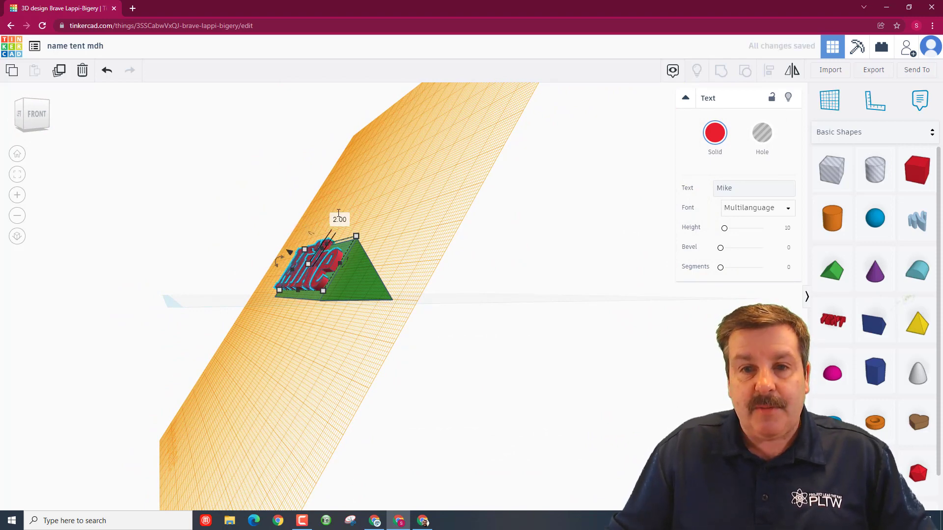
right_click_drag(305, 210, 394, 389)
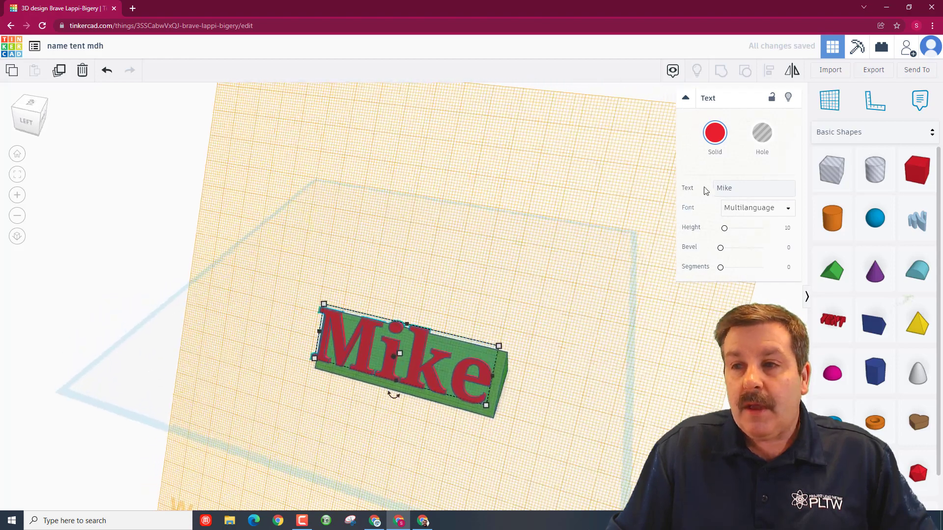
Step: Make the Mike text light gray and sink it partly into the roof
left_click(709, 133)
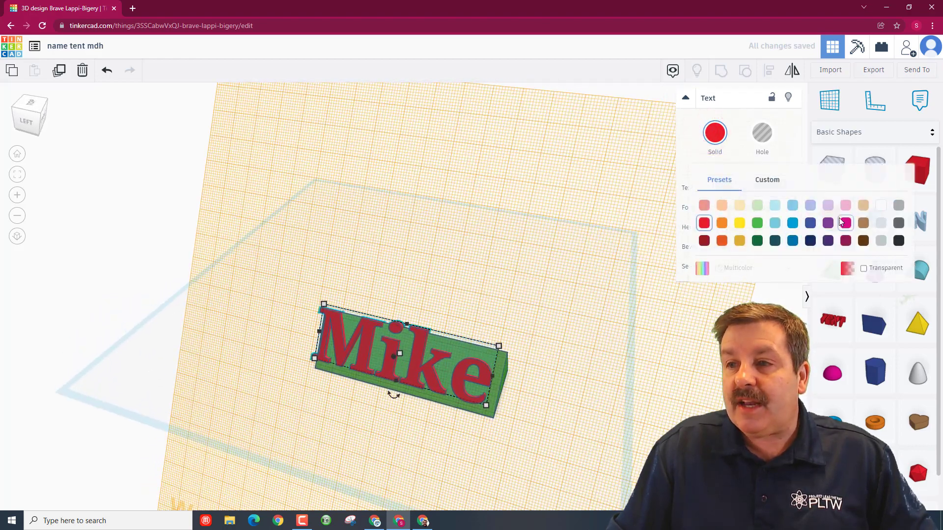
left_click(882, 222)
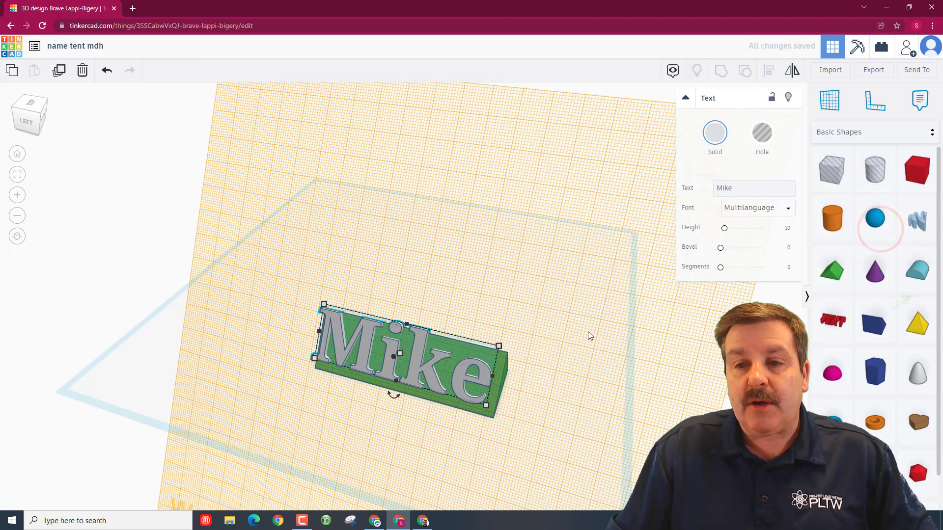
right_click_drag(582, 337, 533, 371)
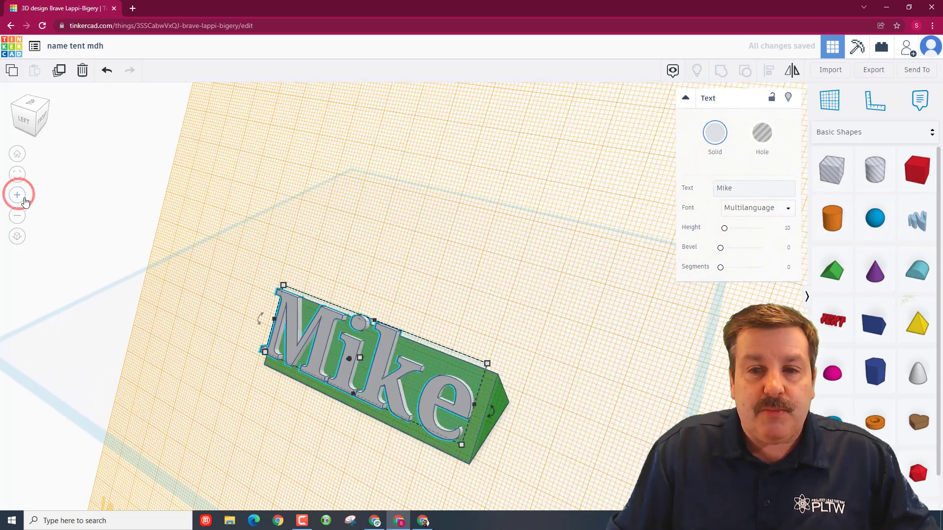
scroll(406, 364, "up", 2)
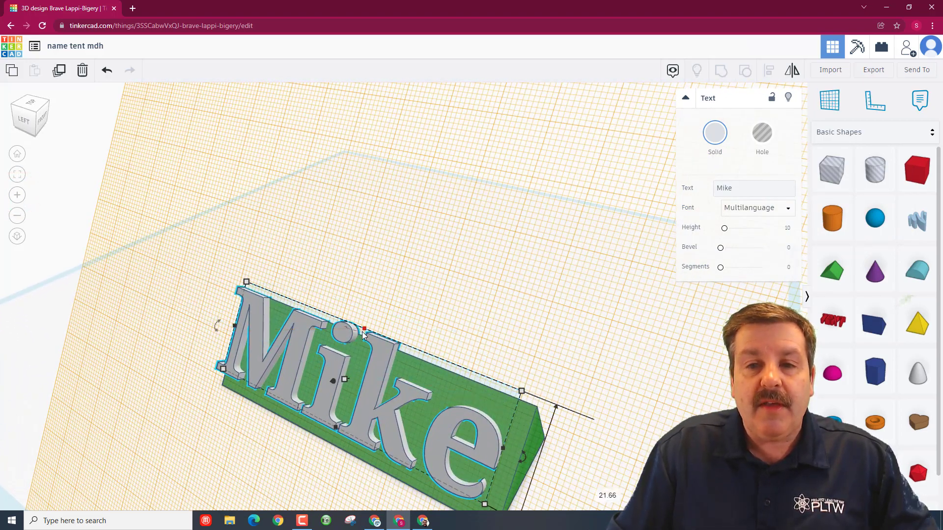
left_click_drag(365, 334, 384, 357)
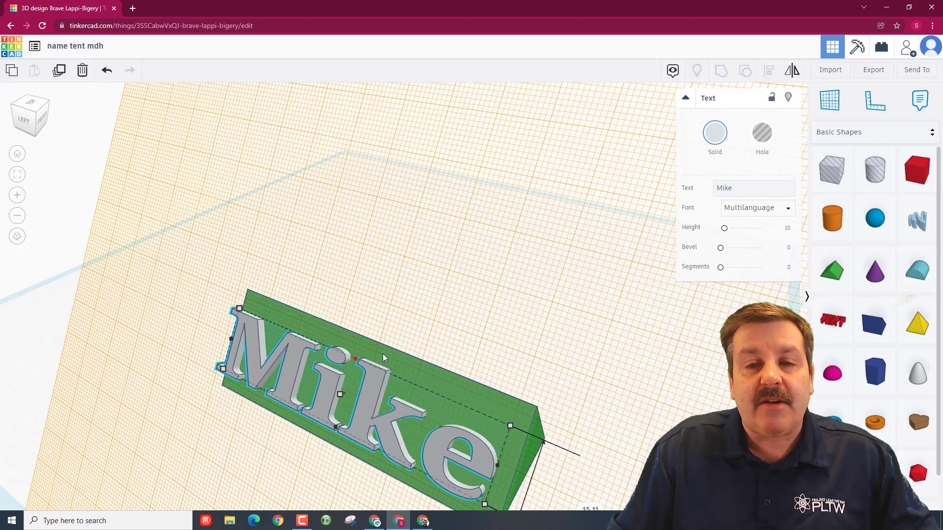
left_click_drag(384, 353, 384, 350)
Step: Reposition Mike on the roof face and stretch it to 66 wide
left_click_drag(233, 335, 243, 343)
left_click_drag(499, 458, 501, 464)
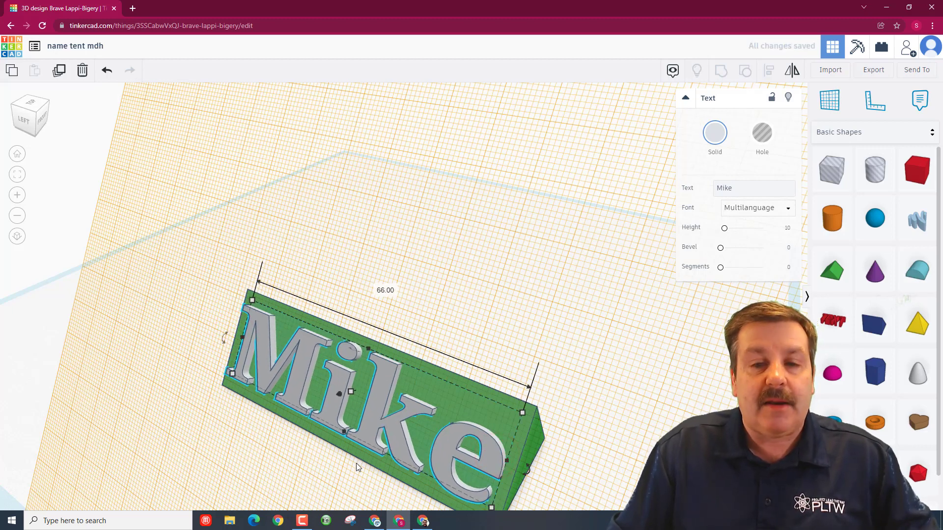
left_click_drag(349, 435, 349, 440)
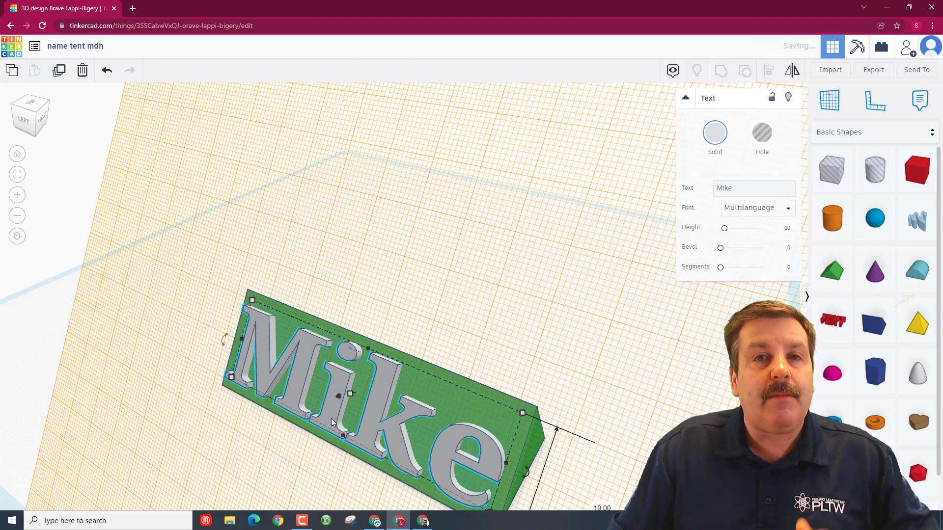
Step: Reset the workplane to the ground grid, drop the text onto the wedge, then undo the sinking
right_click_drag(283, 422, 280, 415)
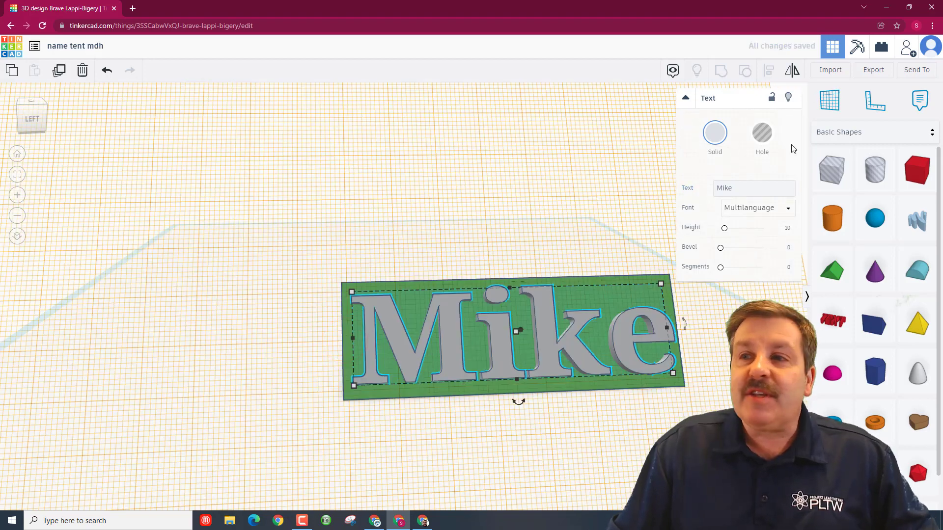
left_click(820, 107)
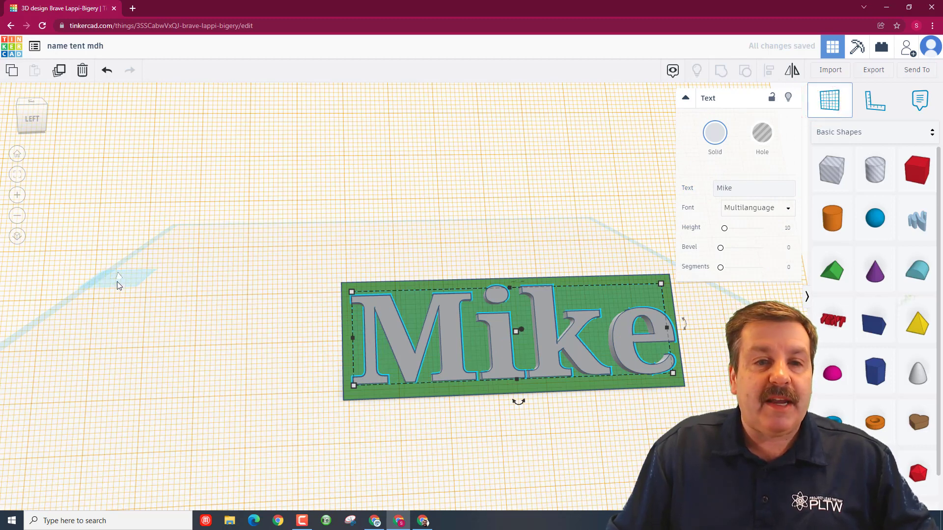
left_click(101, 297)
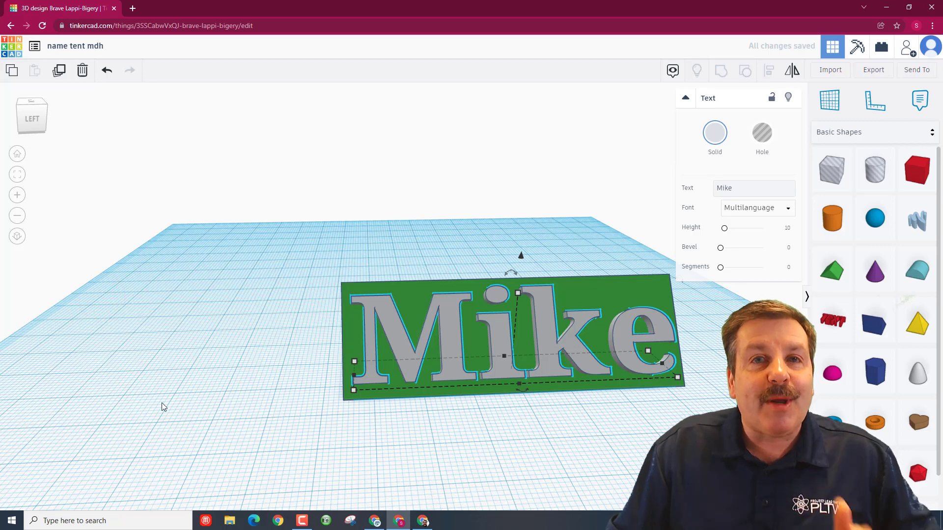
right_click_drag(238, 390, 564, 357)
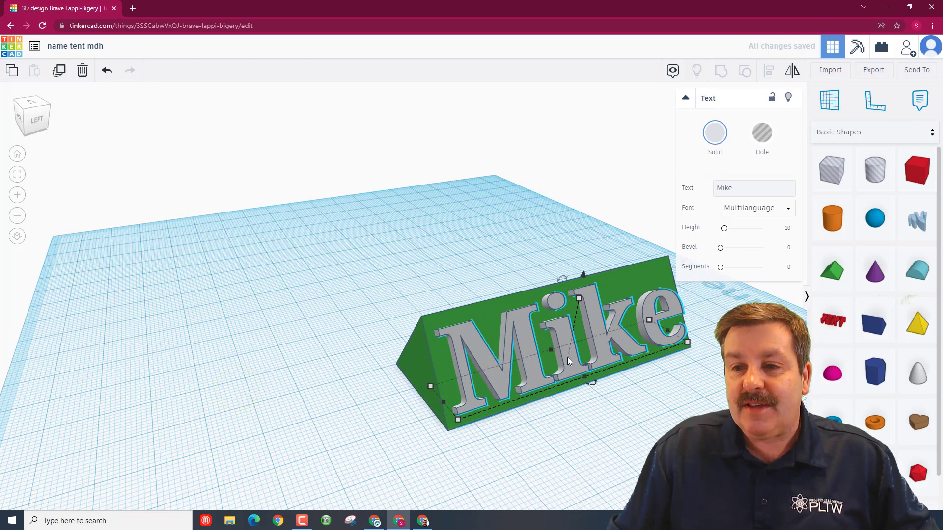
left_click_drag(568, 357, 564, 354)
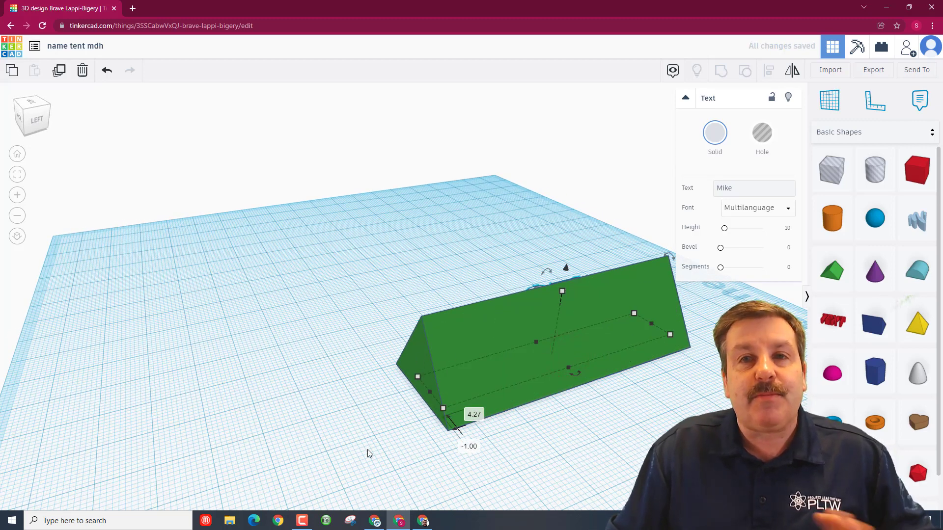
left_click(105, 72)
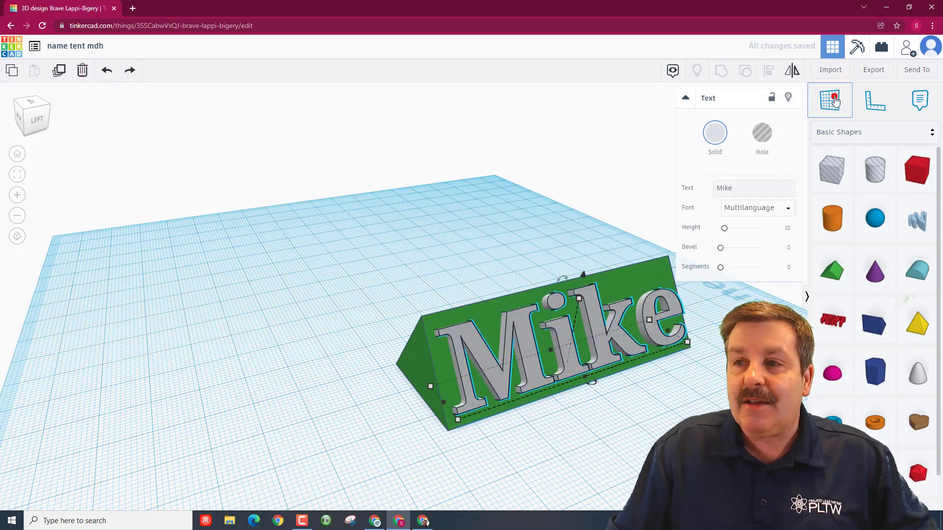
Step: Set the workplane on the wedge's sloped face and slide and narrow Mike to fit it
left_click(481, 310)
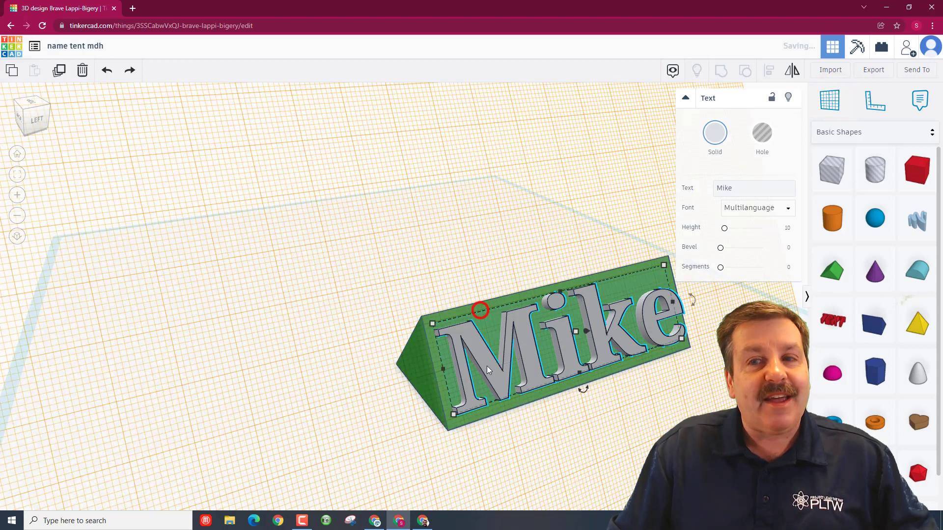
mouse_move(442, 371)
left_mouse_down()
mouse_move(502, 370)
mouse_move(441, 377)
left_mouse_up()
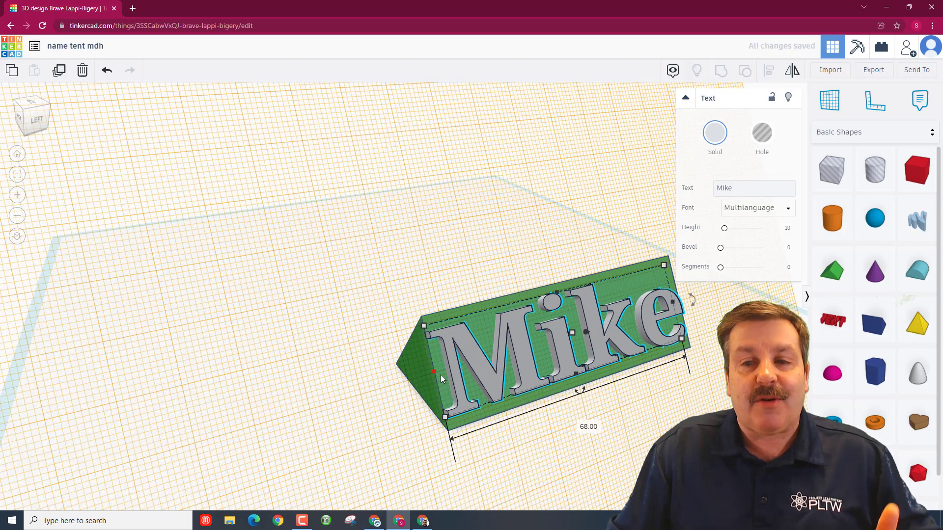
left_click_drag(434, 373, 441, 369)
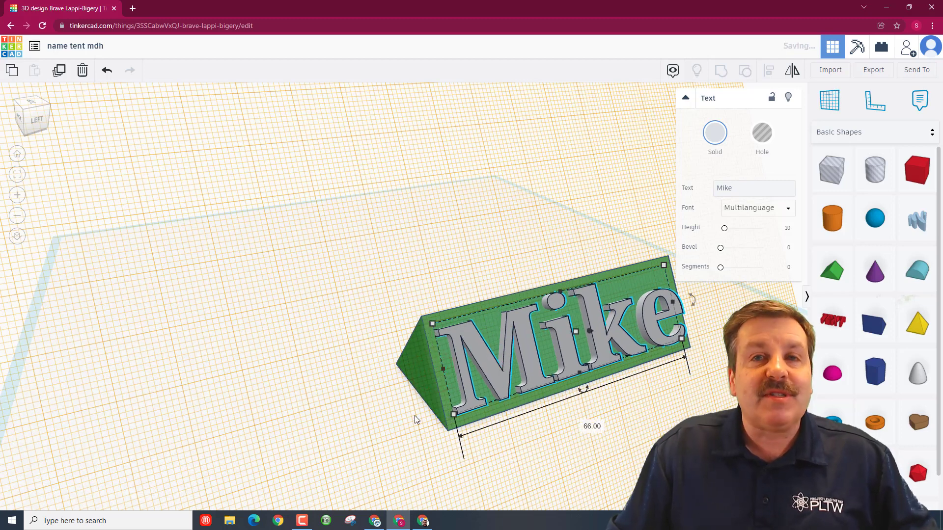
left_click(408, 417)
Step: Make the roof wedge dark blue
left_click(425, 377)
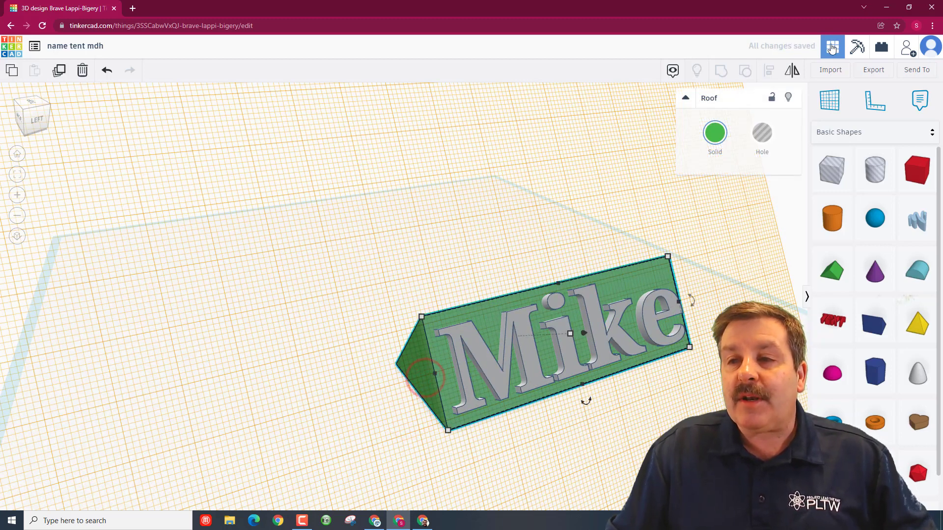
left_click(712, 135)
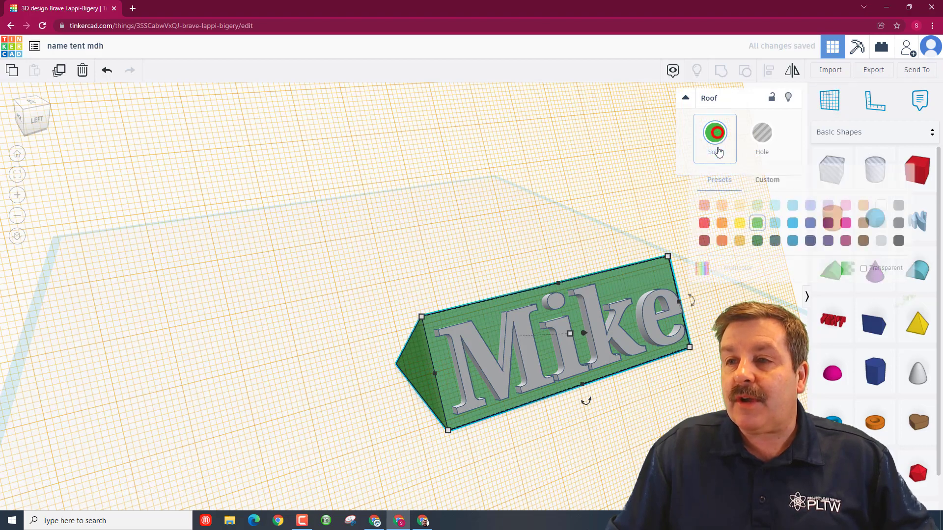
left_click(810, 229)
left_click(462, 282)
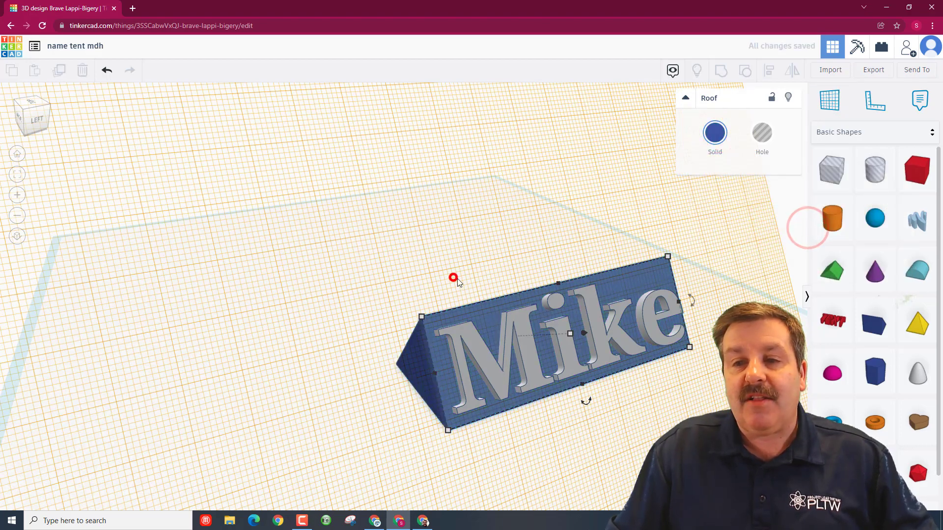
Step: Return the workplane to the flat ground grid
right_click_drag(461, 283, 425, 272)
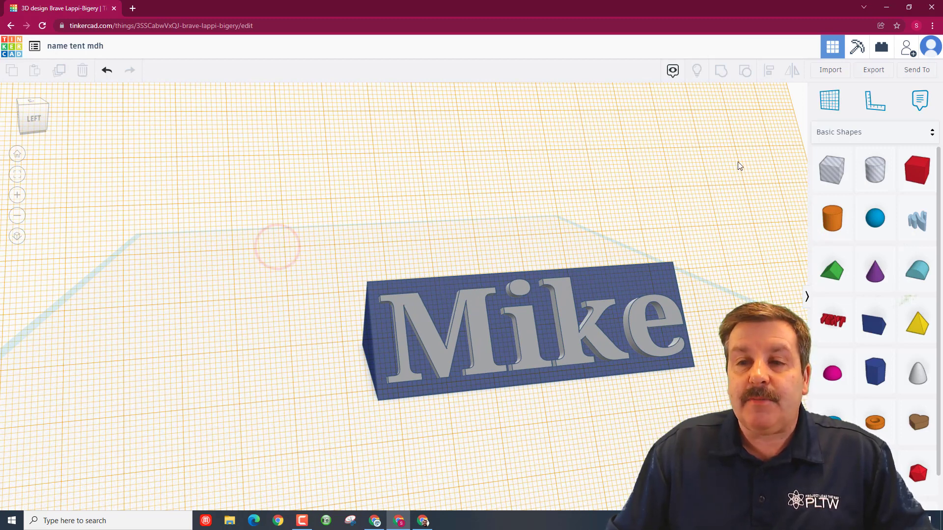
left_click(818, 106)
left_click(226, 306)
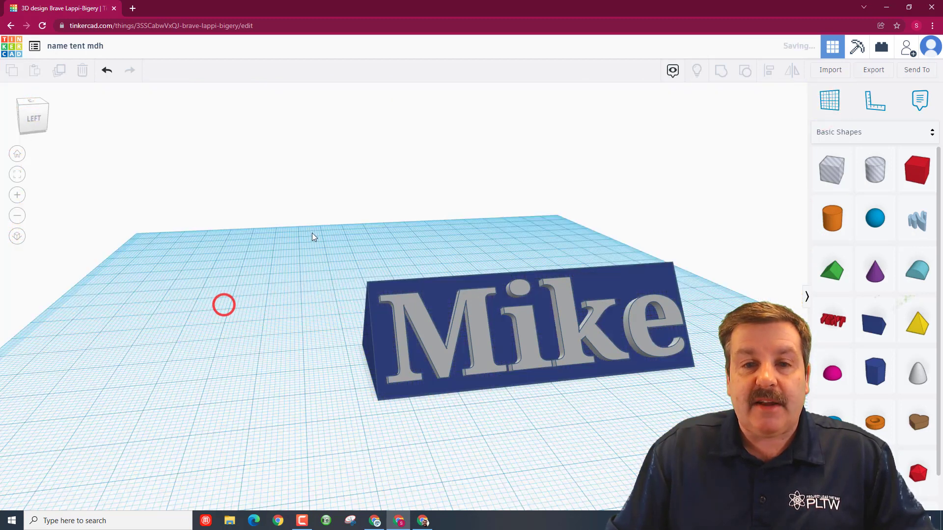
Step: Group the Mike text and blue wedge into one tent shape
left_click_drag(316, 238, 723, 446)
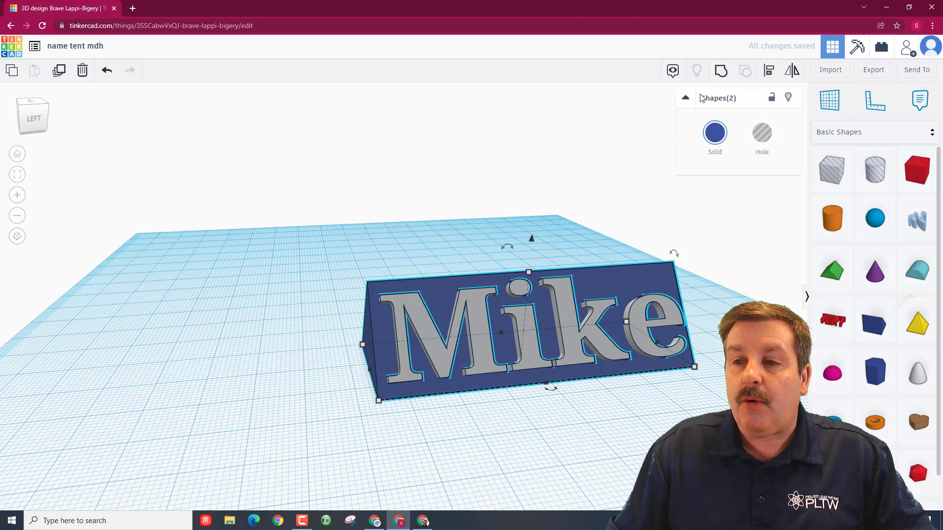
left_click(720, 71)
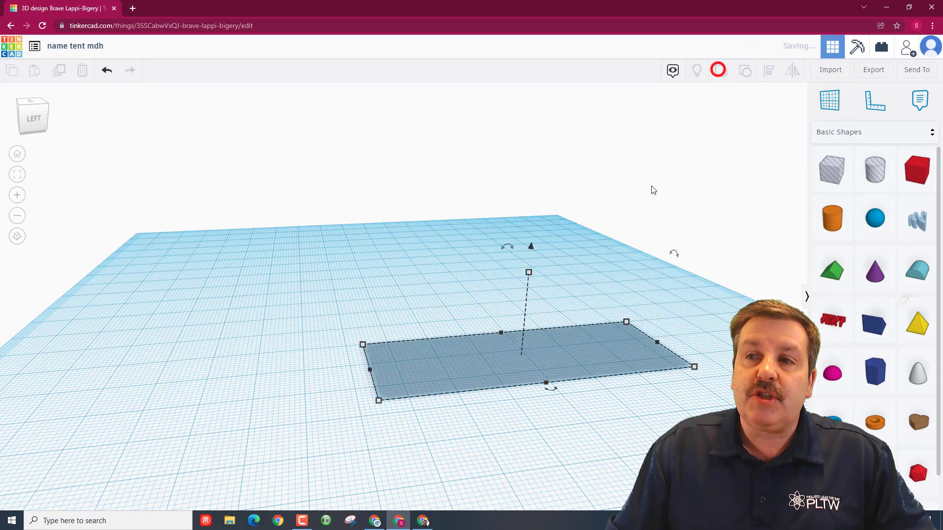
left_click(609, 253)
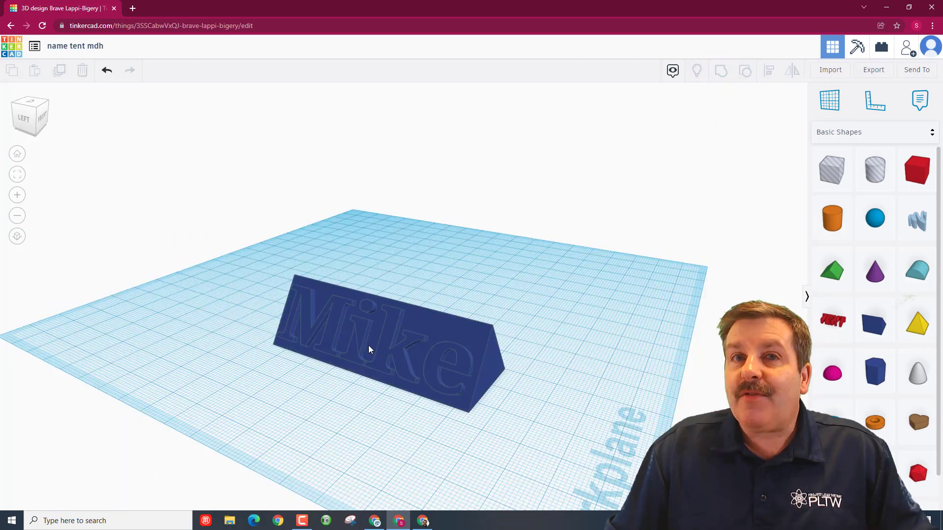
right_click_drag(369, 345, 395, 341)
Step: Set the grouped tent to Multicolor so the letters stay gray on the blue body
left_click(396, 341)
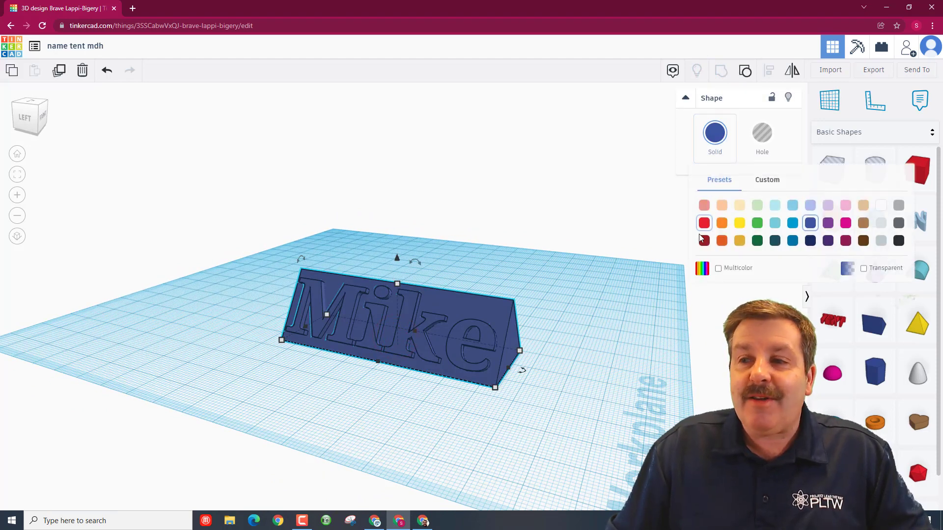
left_click(719, 269)
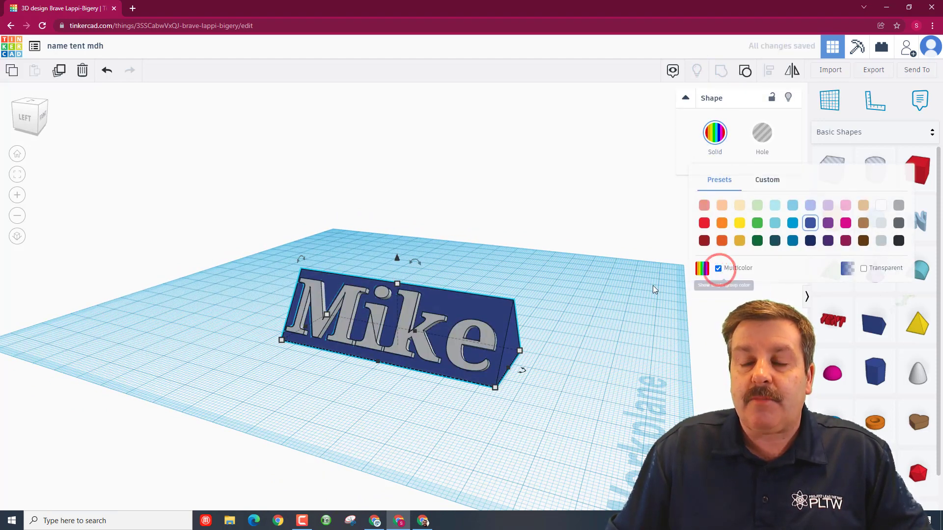
left_click(555, 324)
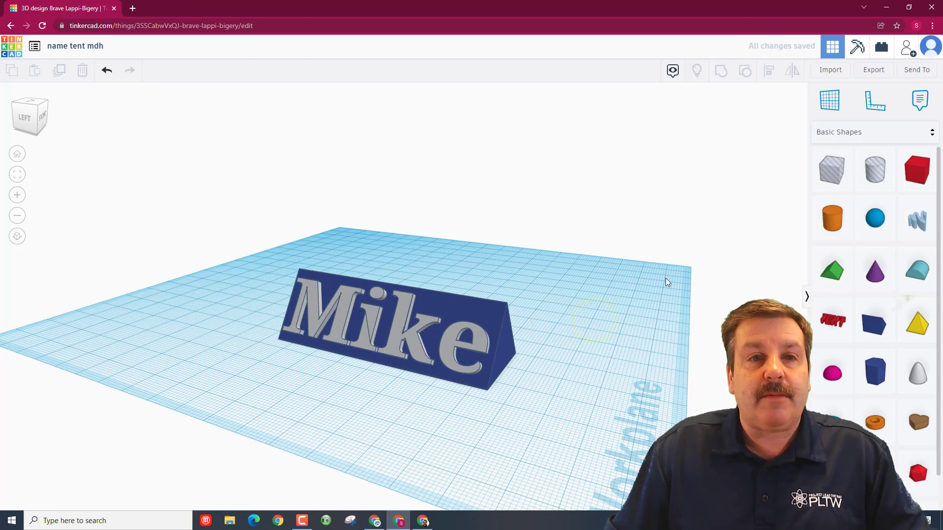
Step: Turn the view to the tent's back side and set a workplane on its other slanted face
left_click(46, 105)
left_click(46, 112)
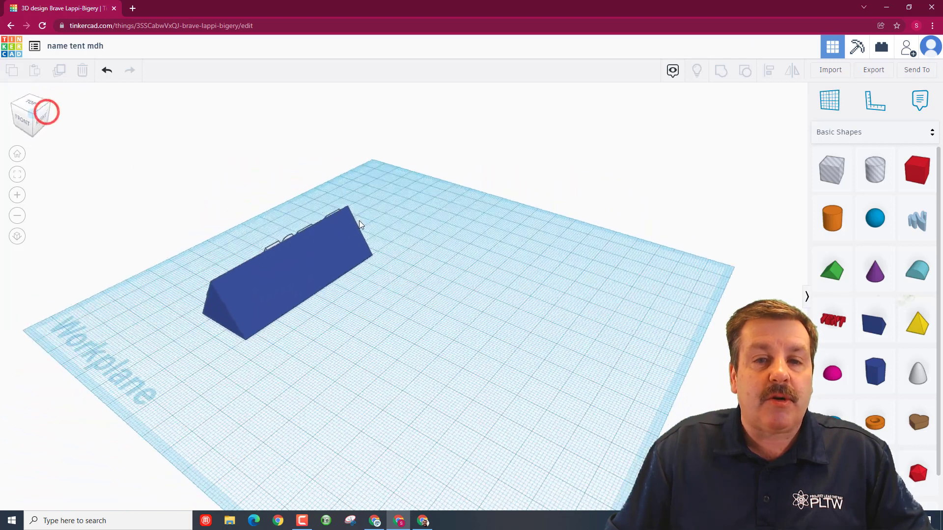
left_click(560, 315)
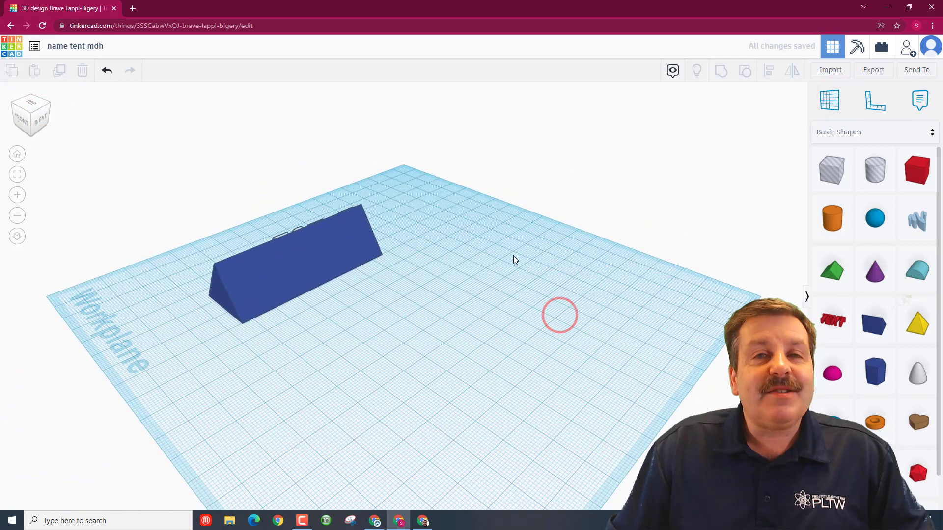
left_click(830, 101)
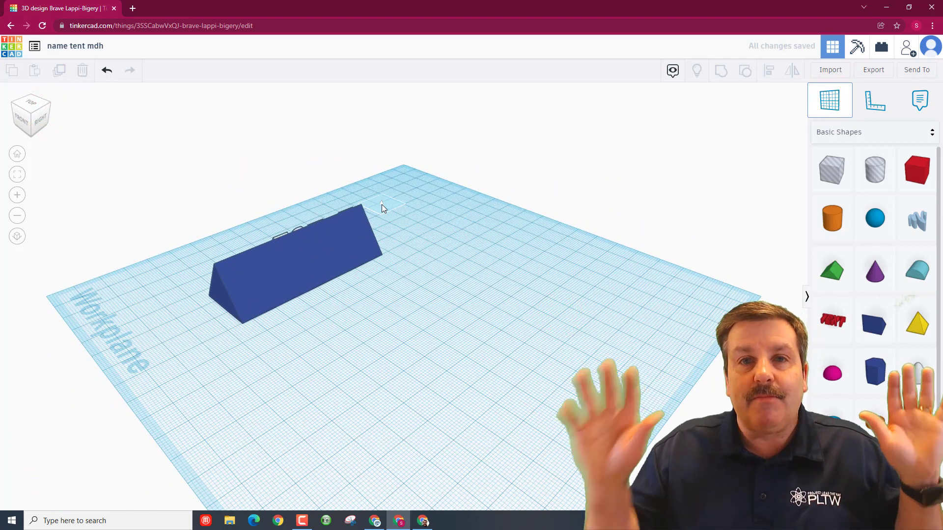
left_click(278, 274)
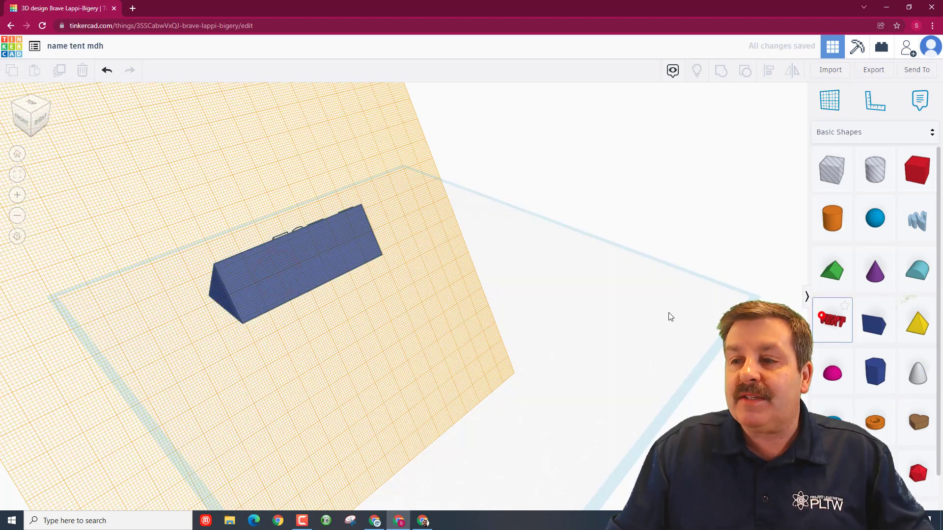
Step: Drop a text shape on the slanted face and change its wording to Mike
left_click(314, 253)
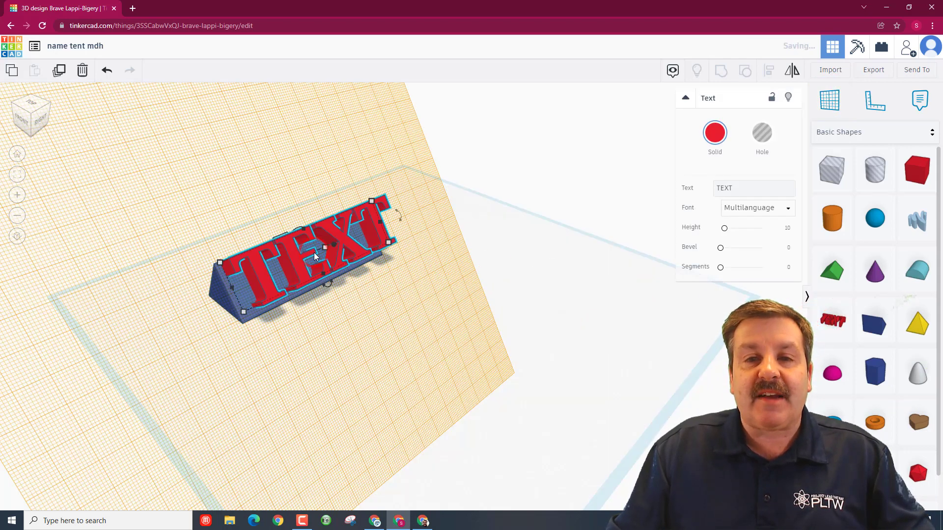
key("BackSpace")
key("BackSpace")
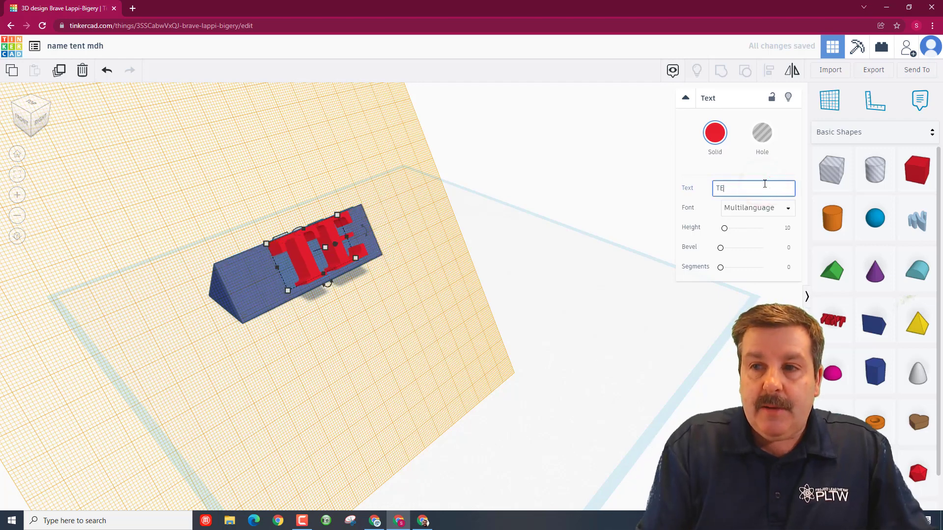
key("BackSpace")
key("BackSpace")
type("Mike")
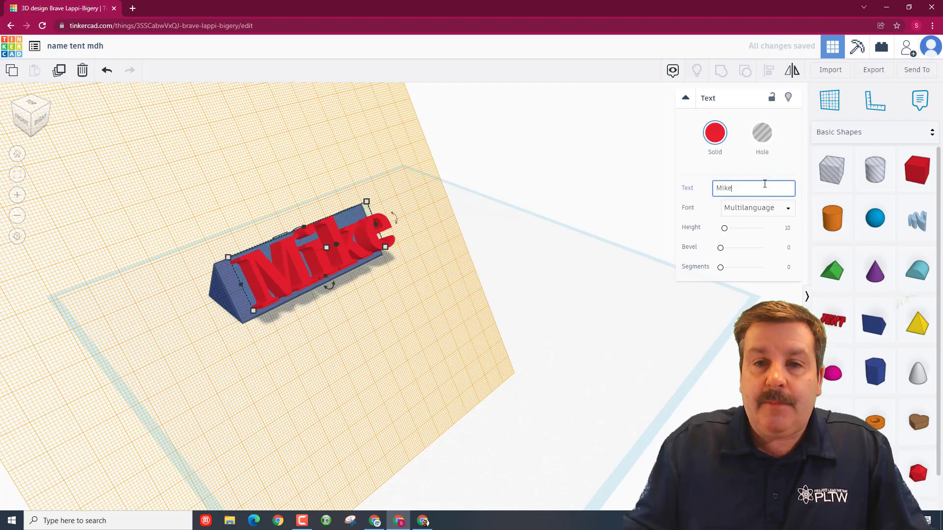
left_click(325, 249)
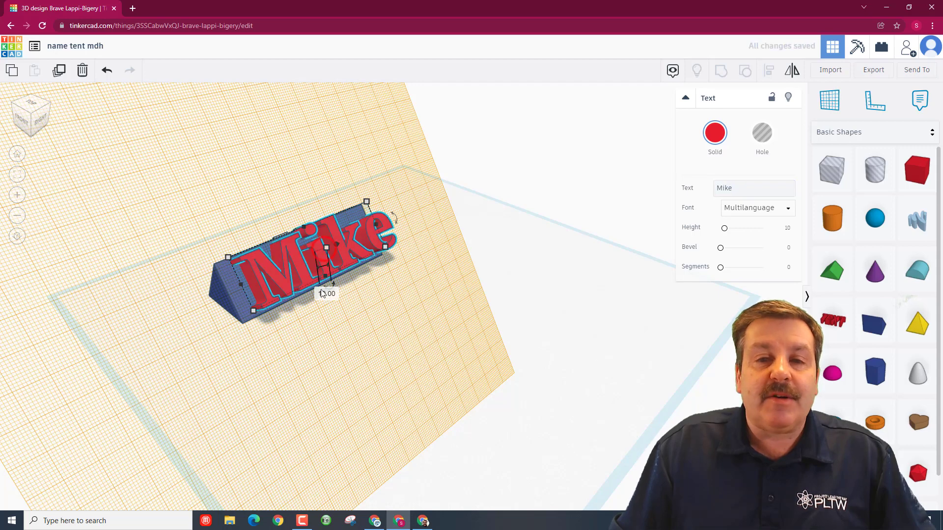
Step: Set the Mike text height to 2 and colour it light grey
left_click(327, 293)
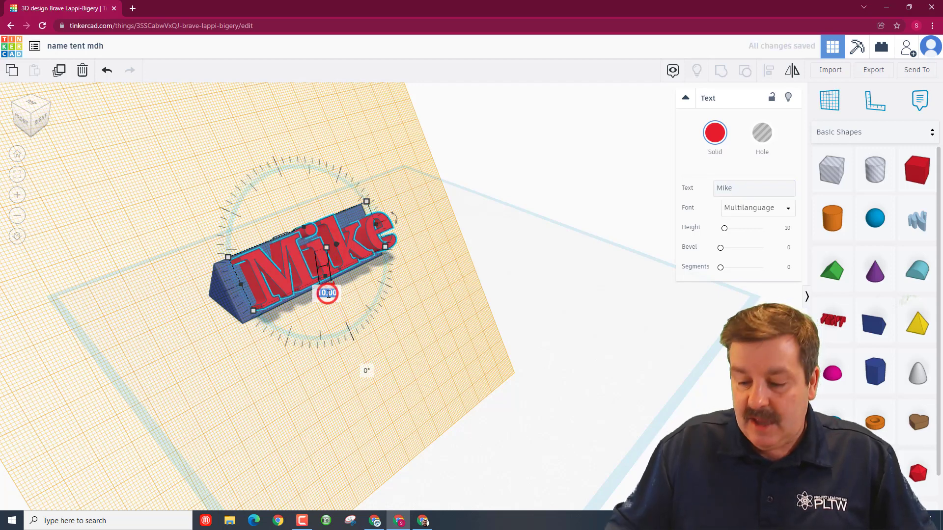
type("2")
key("Return")
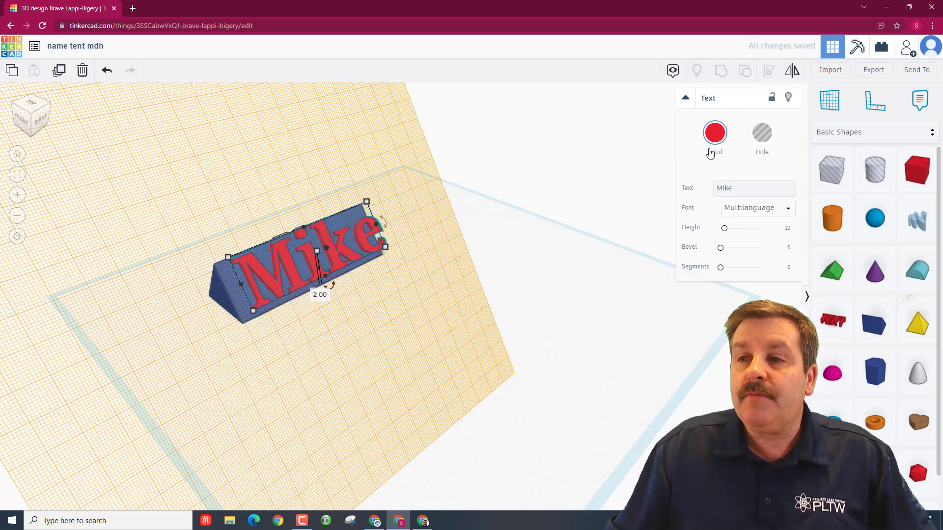
left_click(714, 134)
left_click(881, 240)
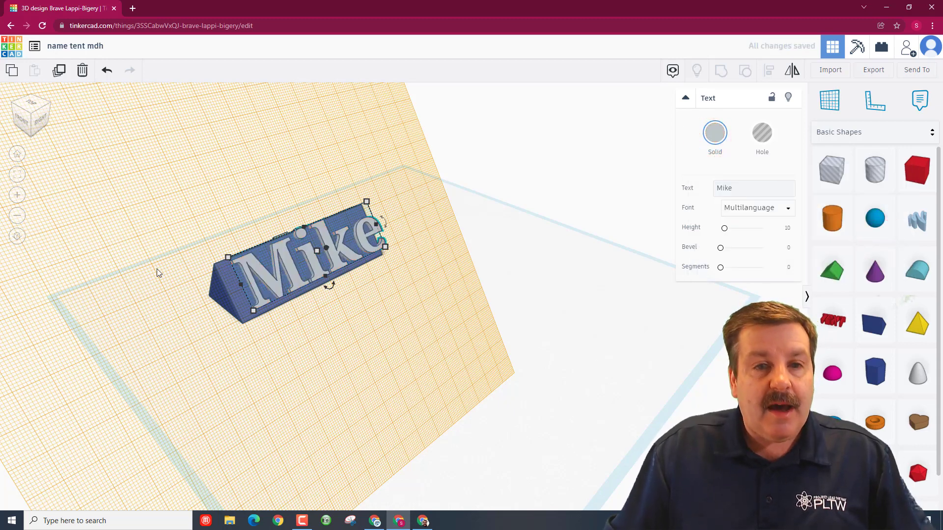
Step: Resize the Mike lettering with its handles to about 65 wide by 21 deep, undoing a mistaken shrink
left_click(18, 196)
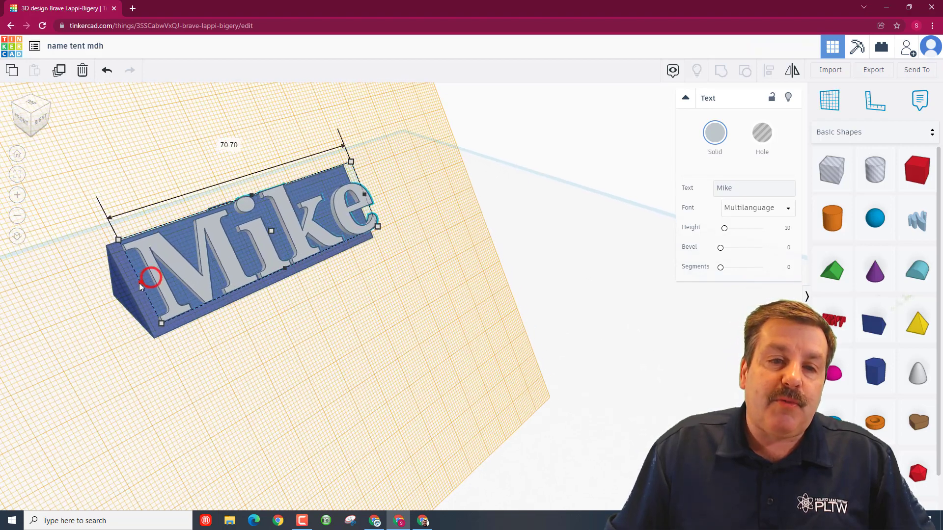
left_click_drag(151, 280, 135, 286)
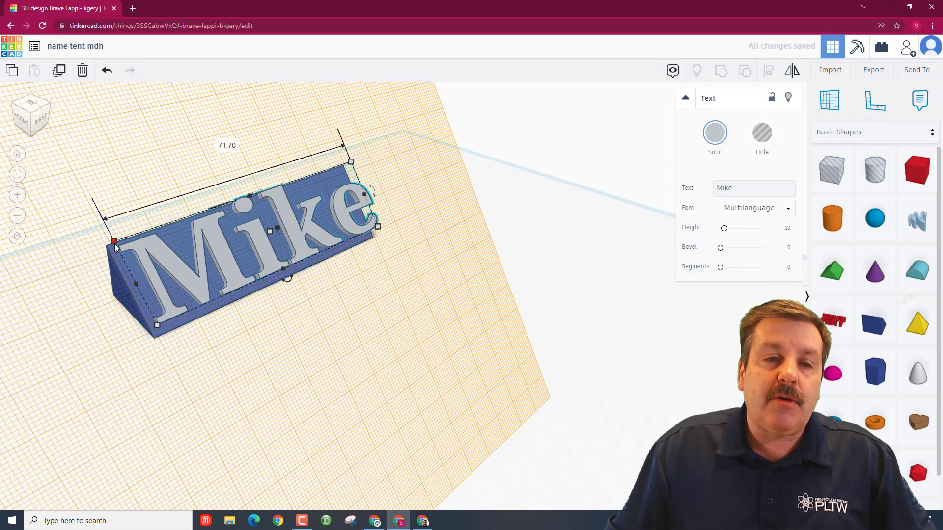
mouse_move(114, 242)
left_mouse_down()
mouse_move(270, 209)
mouse_move(139, 161)
left_mouse_up()
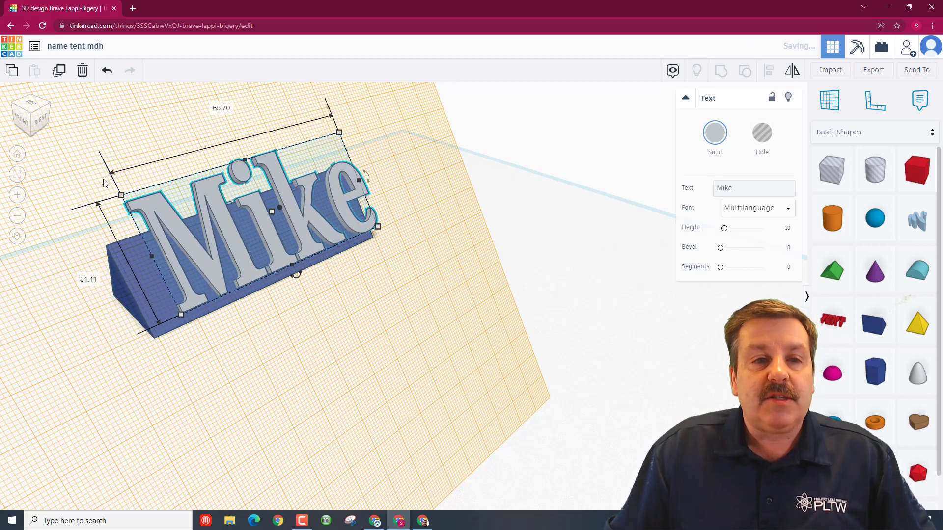
left_click(106, 74)
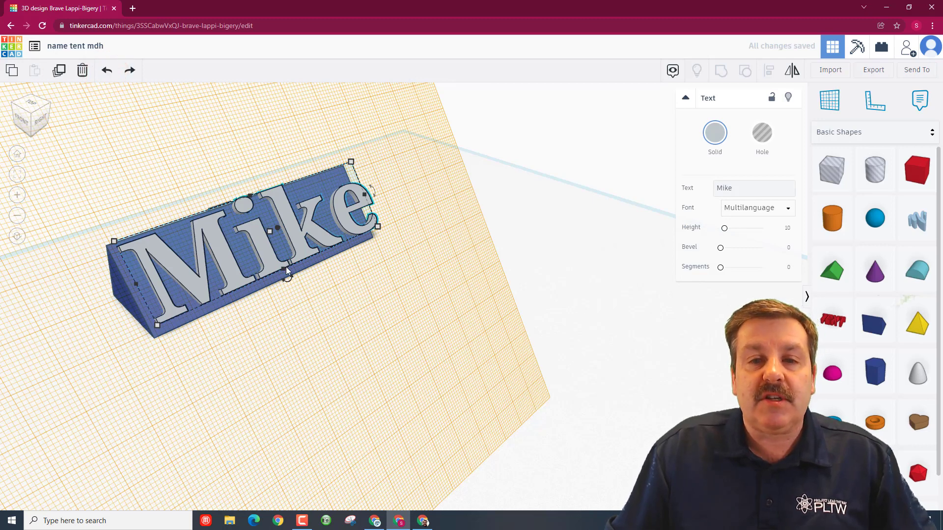
left_click_drag(286, 267, 287, 276)
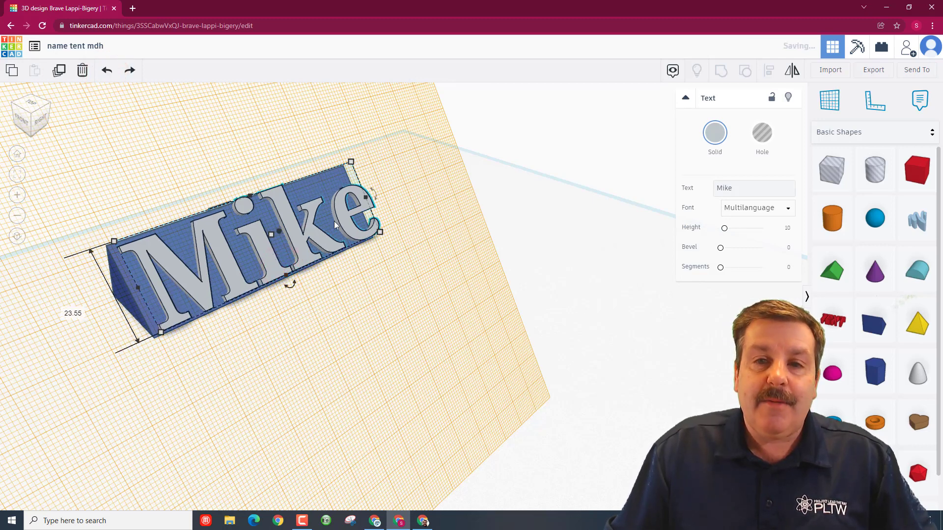
left_click_drag(362, 205, 349, 203)
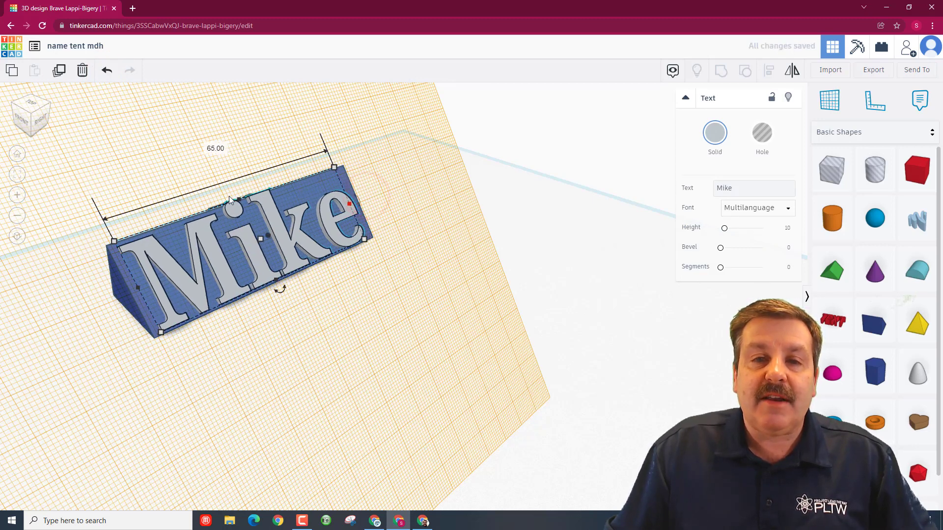
left_click_drag(243, 206, 242, 208)
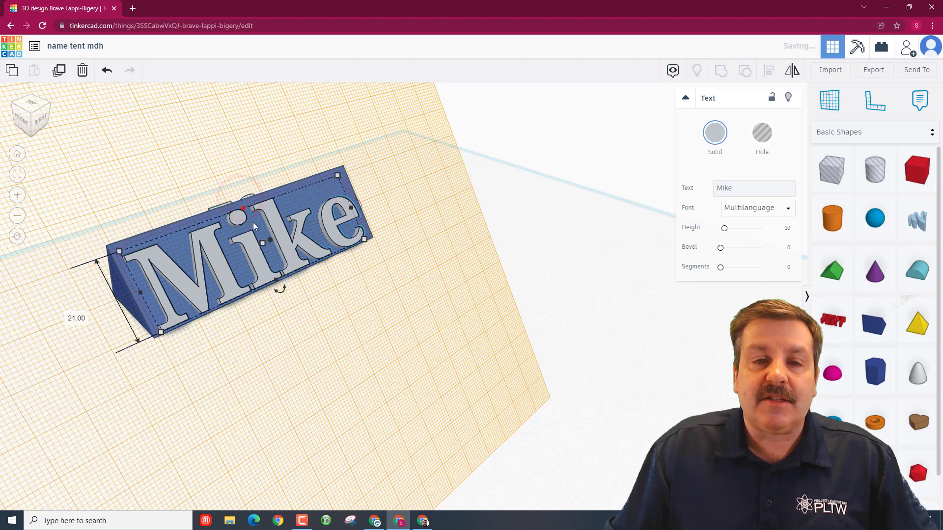
left_click_drag(354, 210, 352, 212)
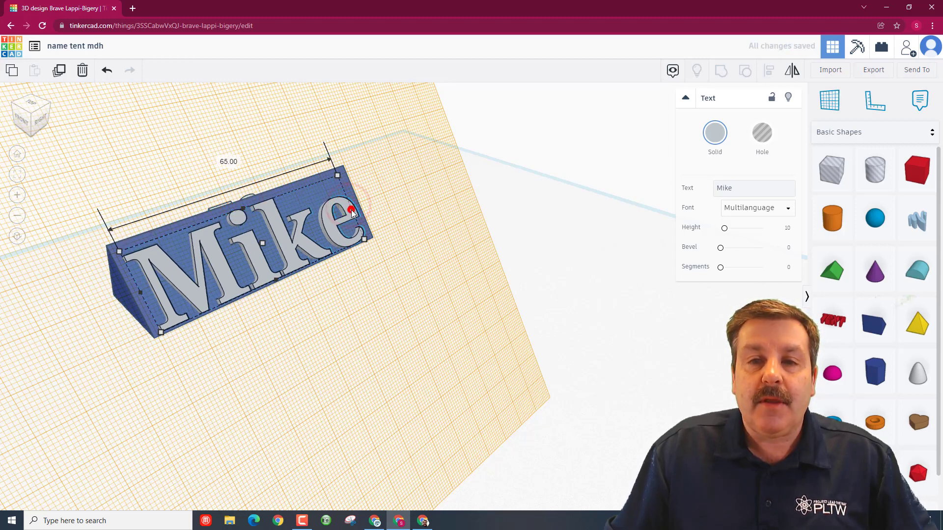
Step: Reset the workplane, box-select the text and wedge, and group them into one shape
left_click(833, 101)
left_click(416, 226)
mouse_move(431, 147)
left_mouse_down()
mouse_move(125, 297)
mouse_move(99, 344)
left_mouse_up()
left_click(723, 72)
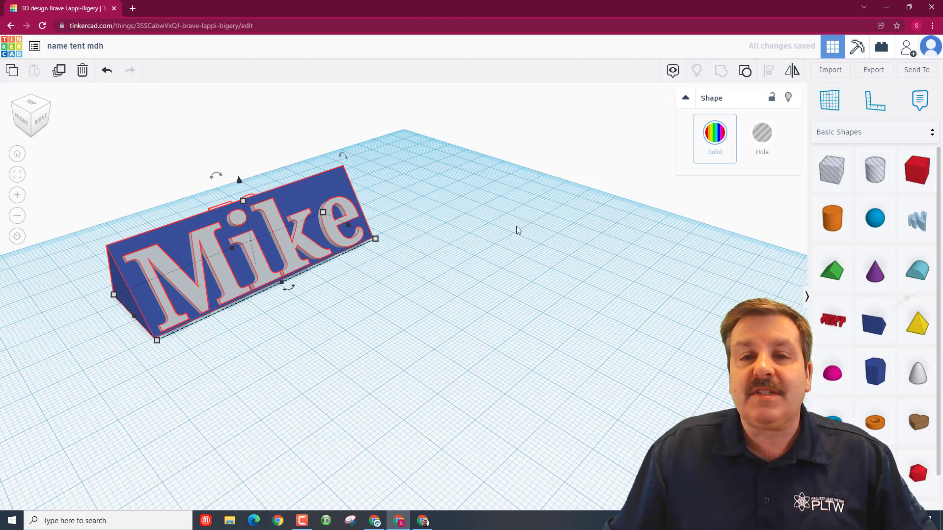
right_click_drag(245, 370, 248, 364)
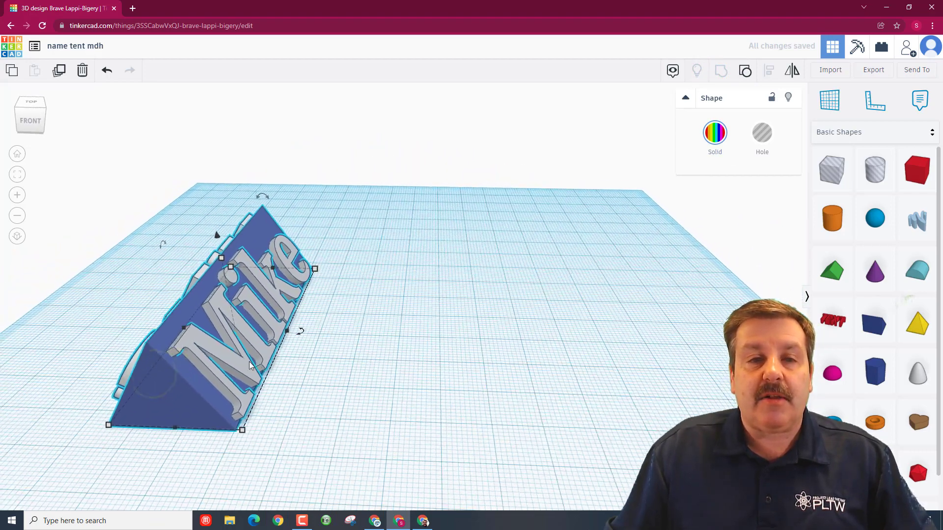
scroll(245, 360, "down", 3)
scroll(245, 360, "down", 2)
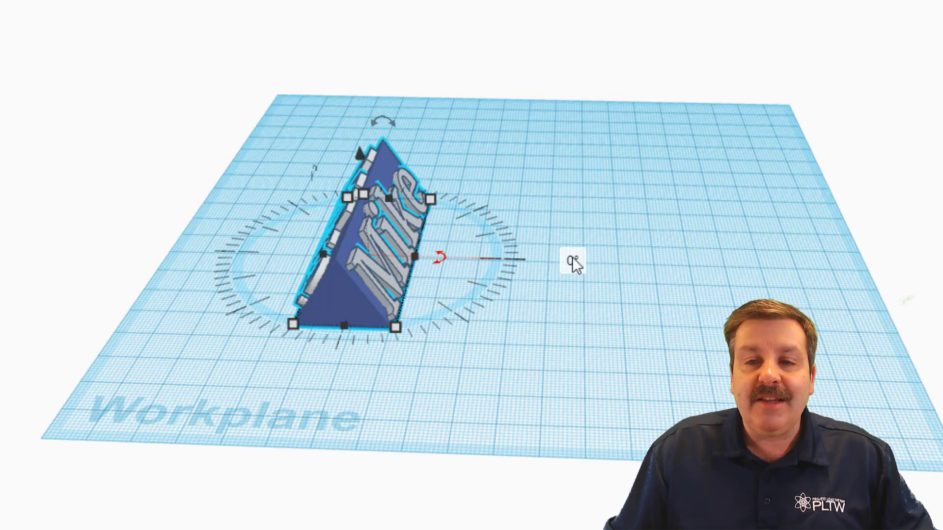
Step: Rotate the grouped tent by an exact angle so it lies flat on the ground grid
left_click(573, 258)
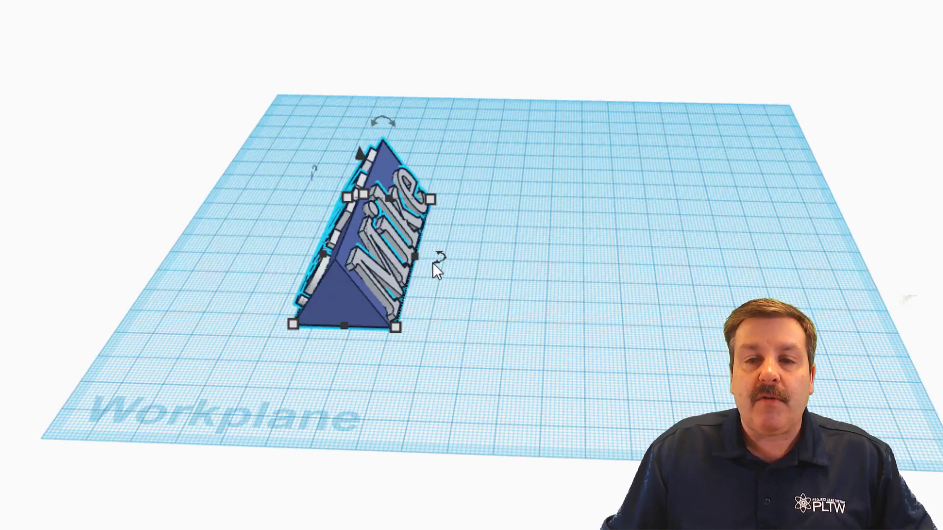
left_click(436, 263)
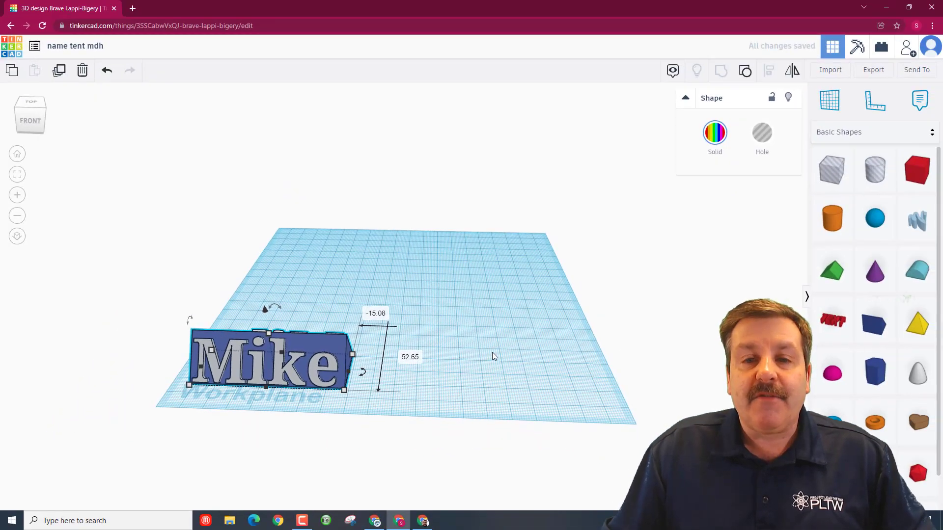
right_click_drag(492, 353, 504, 349)
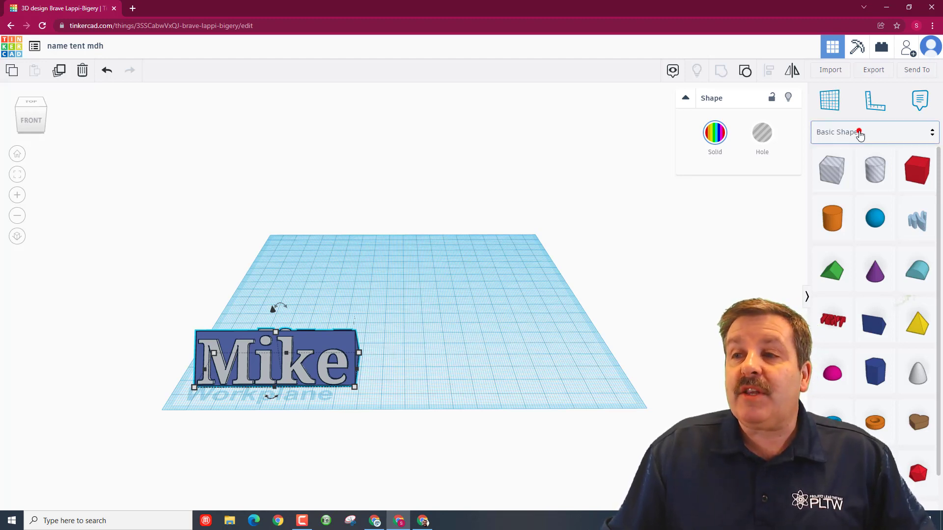
Step: Switch to Your Creations and save the group as a new shape called 'name tent'
left_click(859, 133)
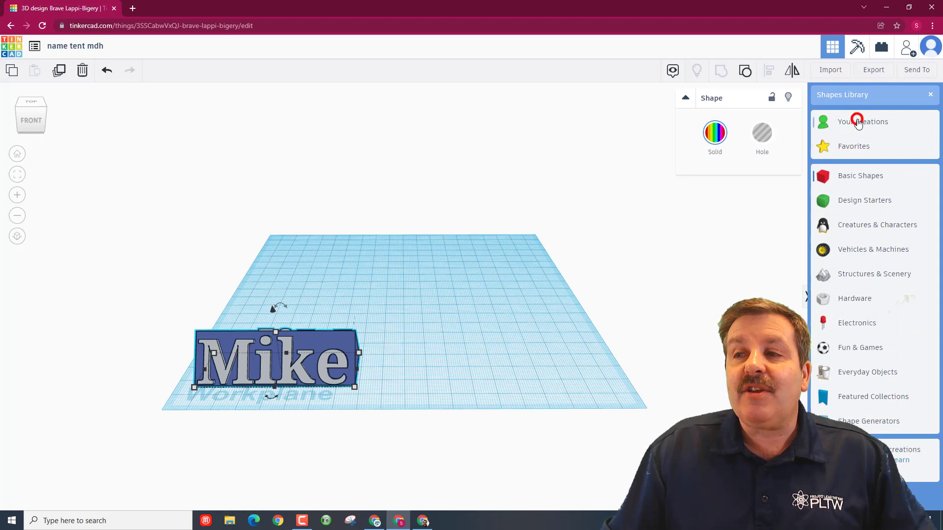
left_click(858, 123)
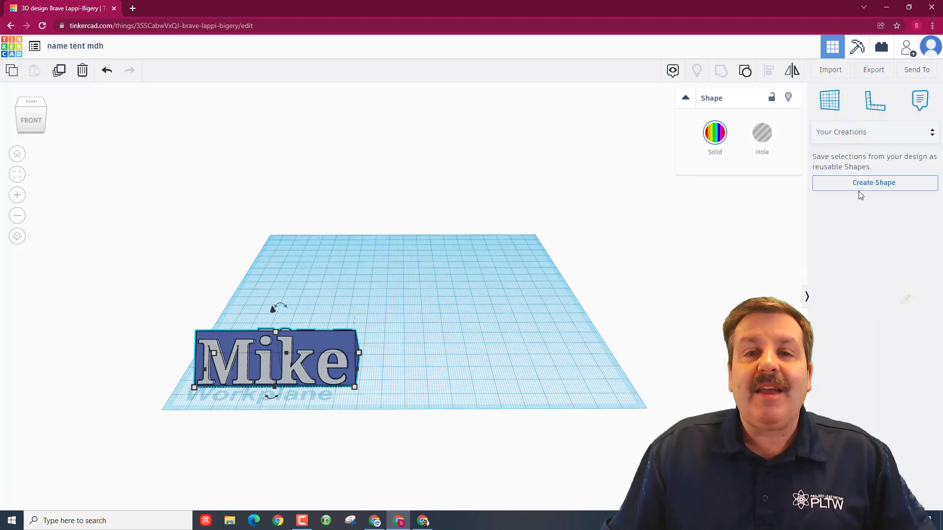
left_click(876, 188)
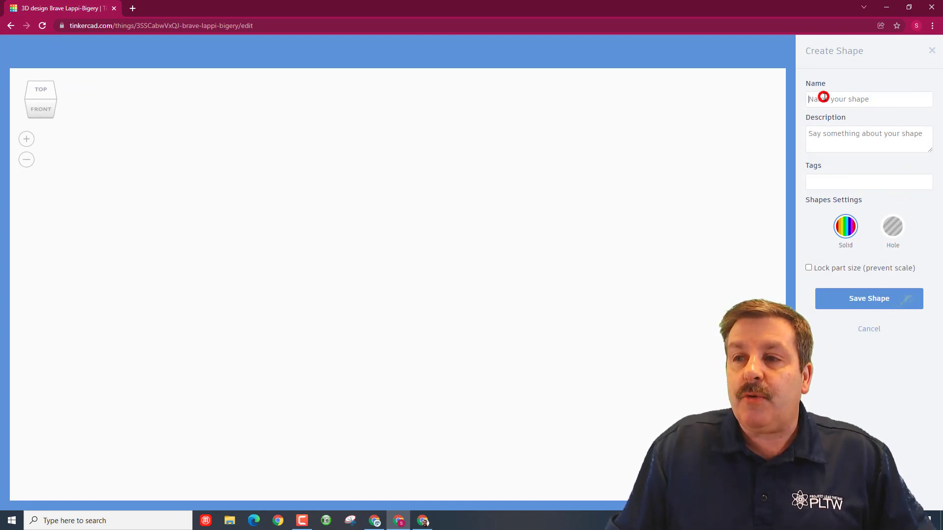
left_click(823, 97)
type("name")
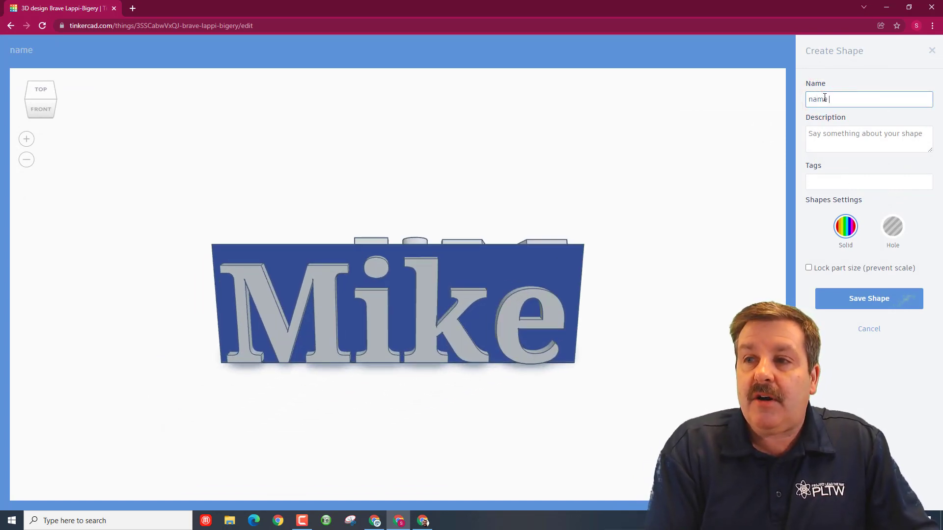
type(" tent")
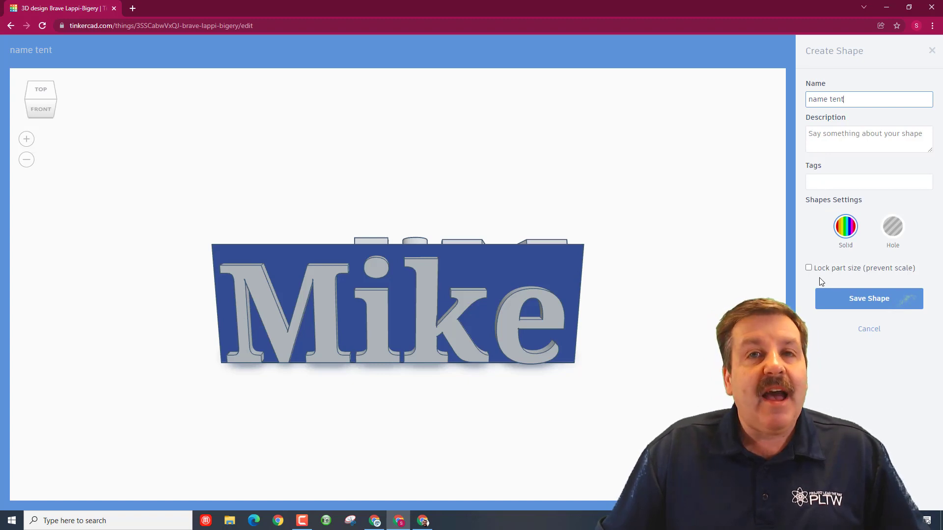
left_click(855, 300)
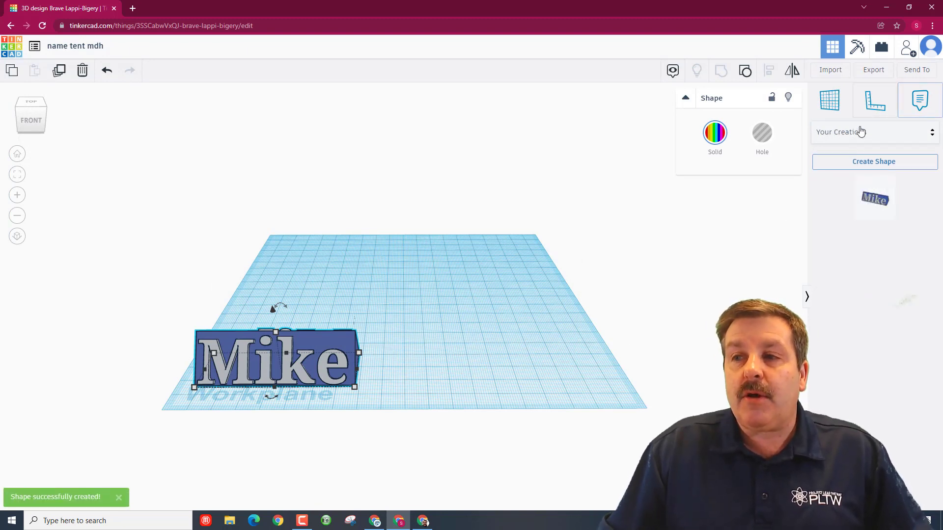
Step: Deselect the tent and drag two copies of the saved name tent onto the workplane
left_click(537, 368)
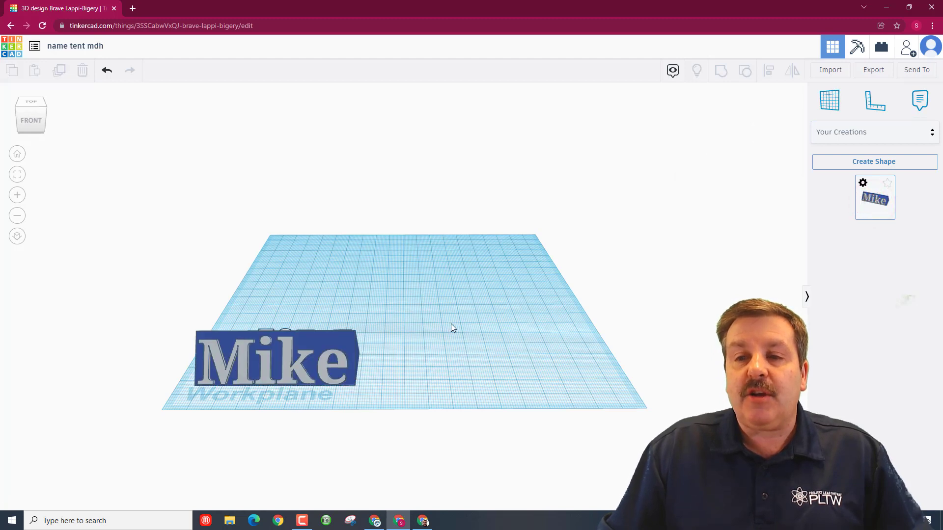
mouse_move(875, 198)
left_mouse_down()
mouse_move(557, 280)
mouse_move(523, 196)
mouse_move(417, 344)
left_mouse_up()
left_click(418, 343)
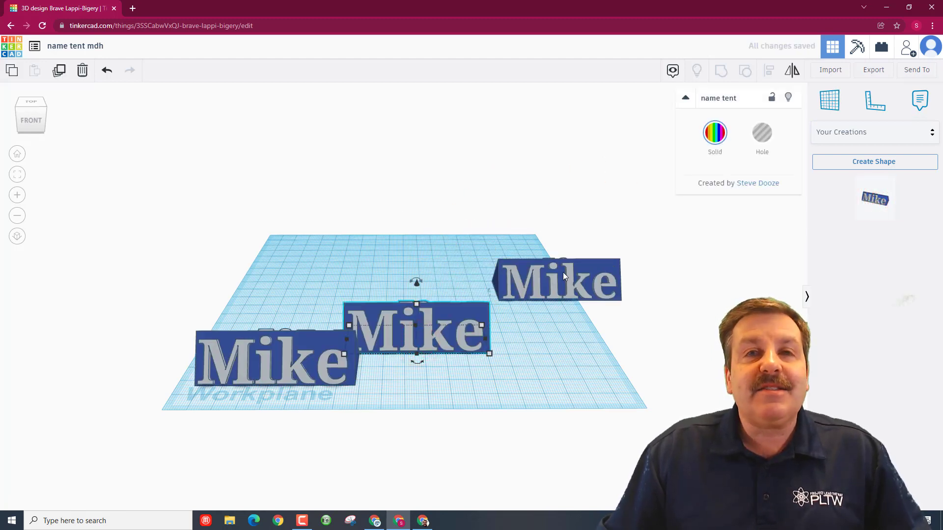